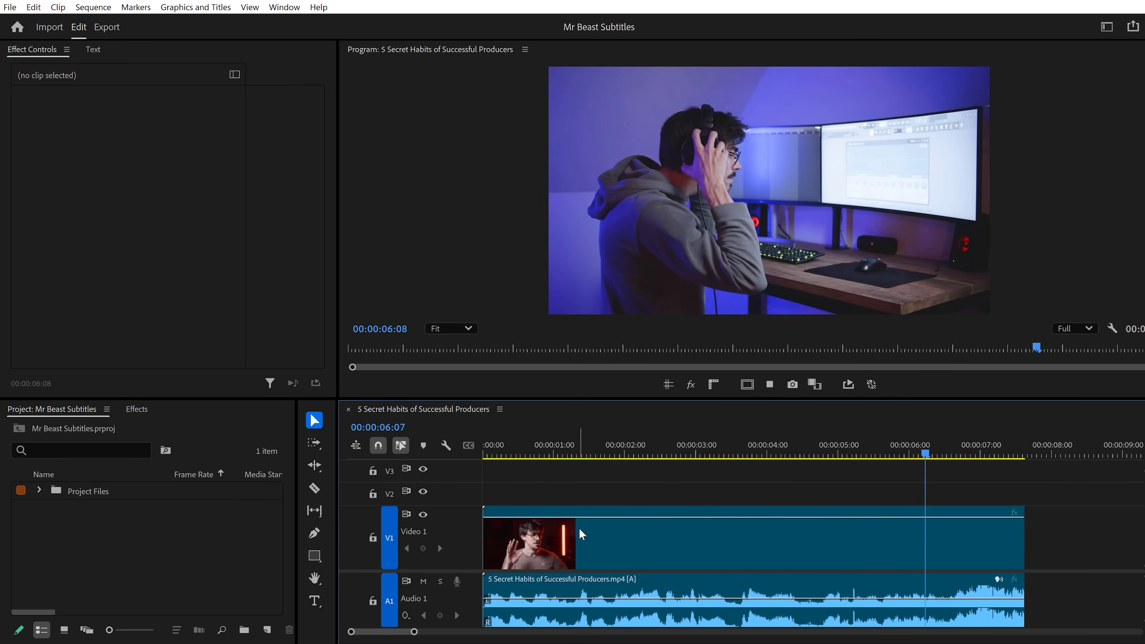
Stop playback and transcribe the clip's speech in the Text panel's Transcript tab.
key("space")
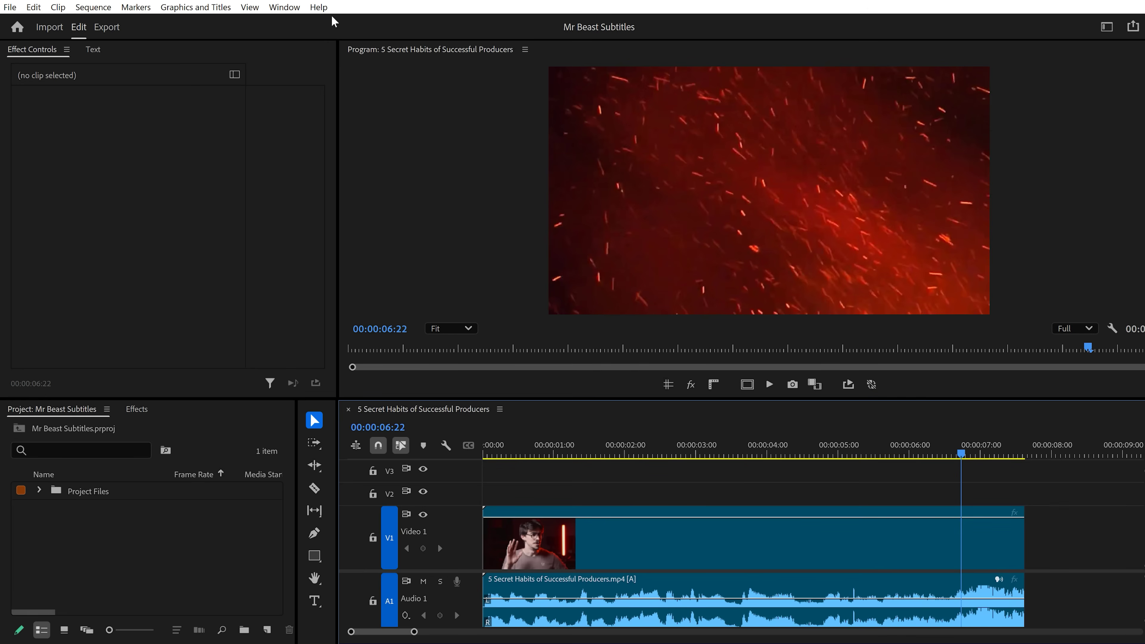
left_click(284, 7)
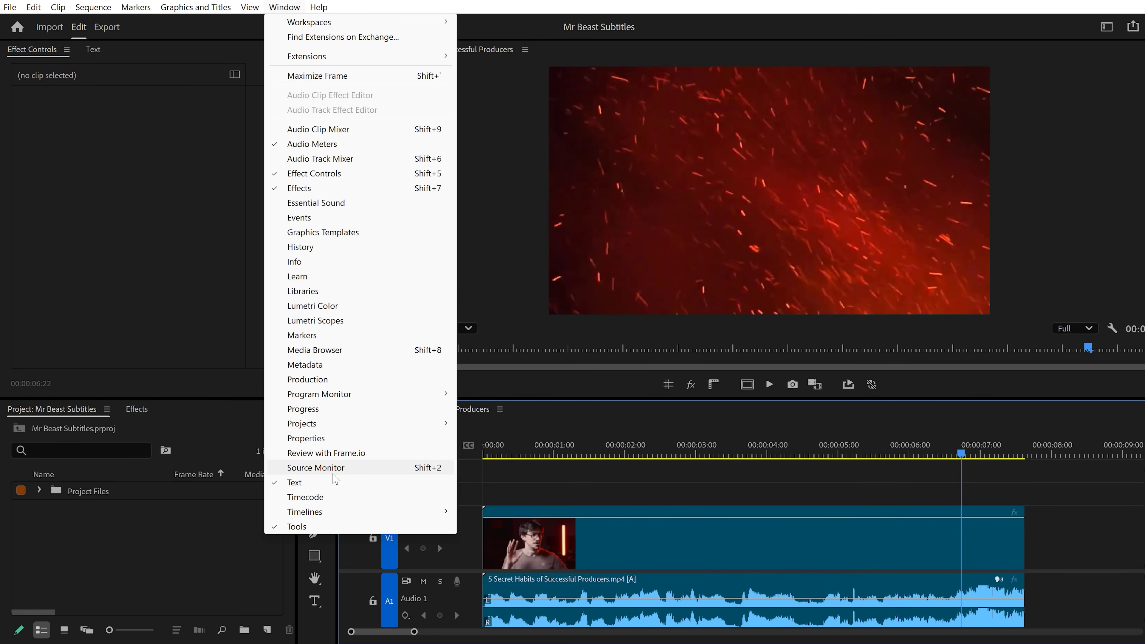
left_click(331, 482)
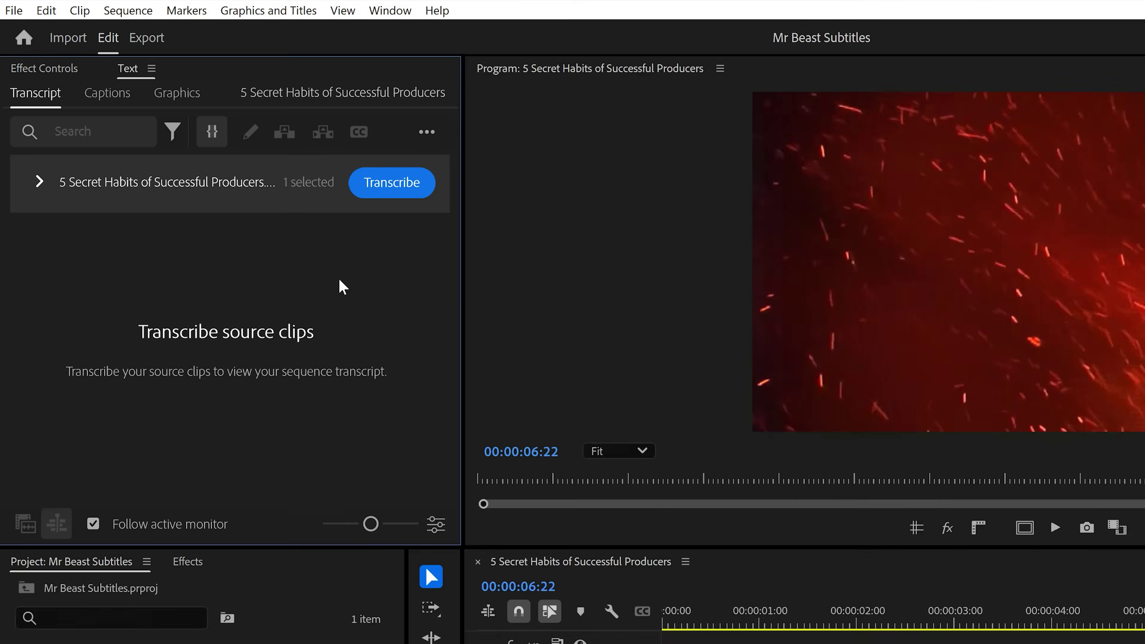
left_click(454, 235)
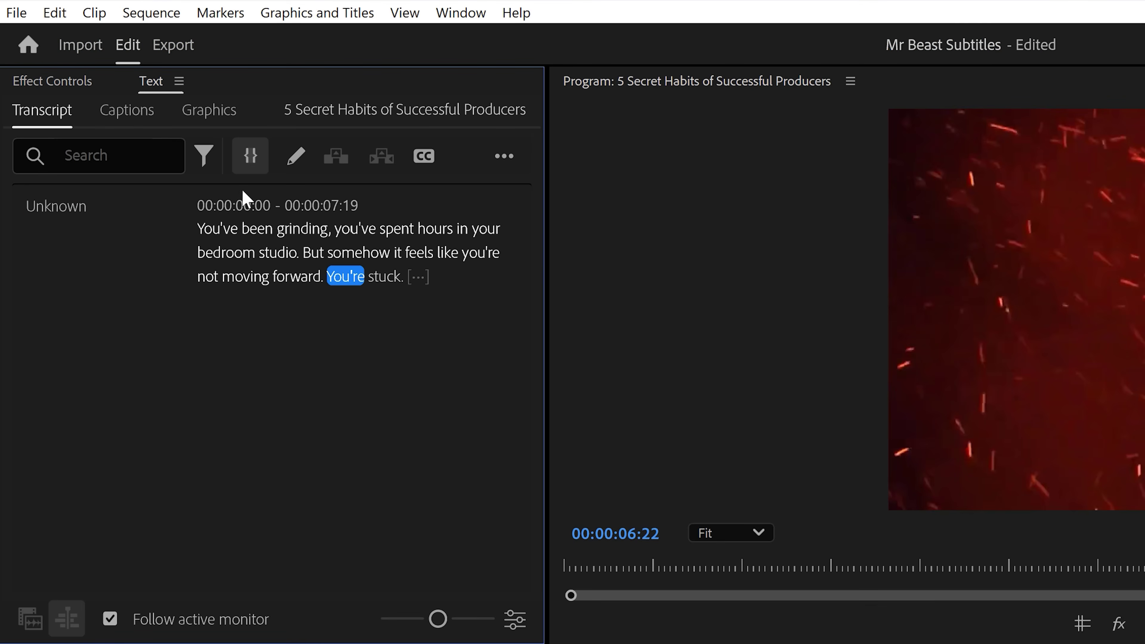
Create captions from the transcript with 16-character maximum length on a single line.
left_click(426, 165)
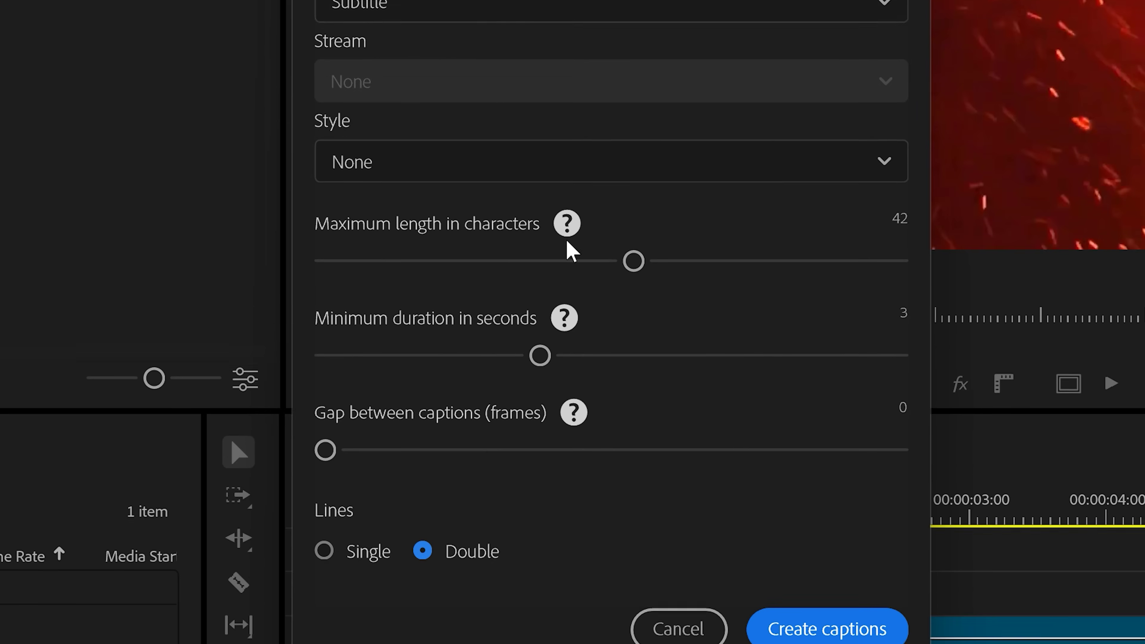
left_click(562, 549)
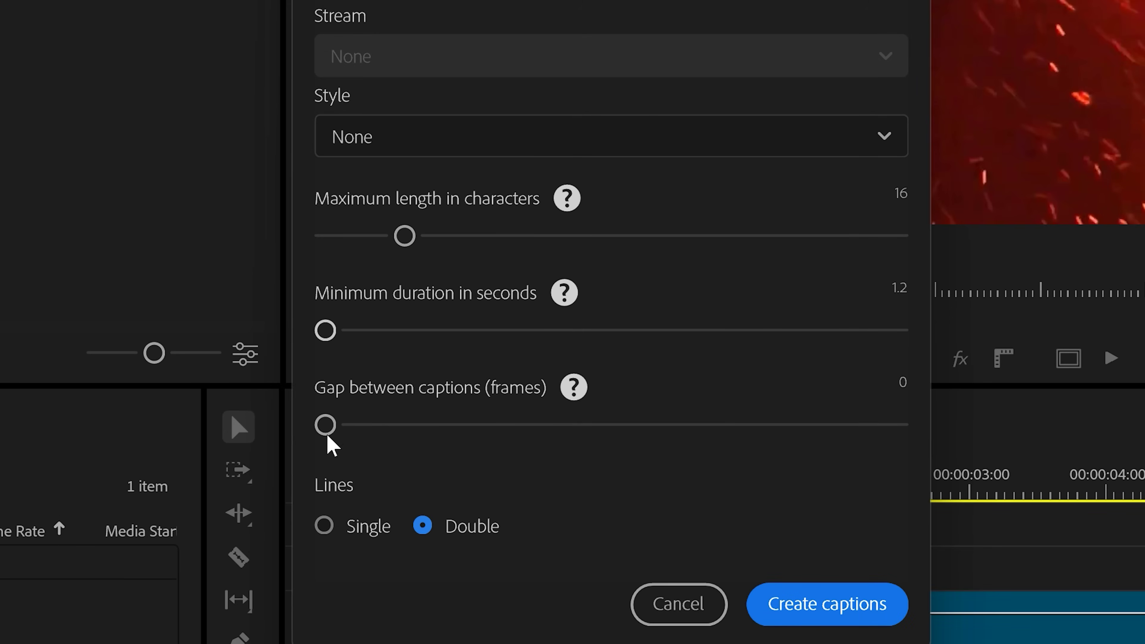
left_click(361, 531)
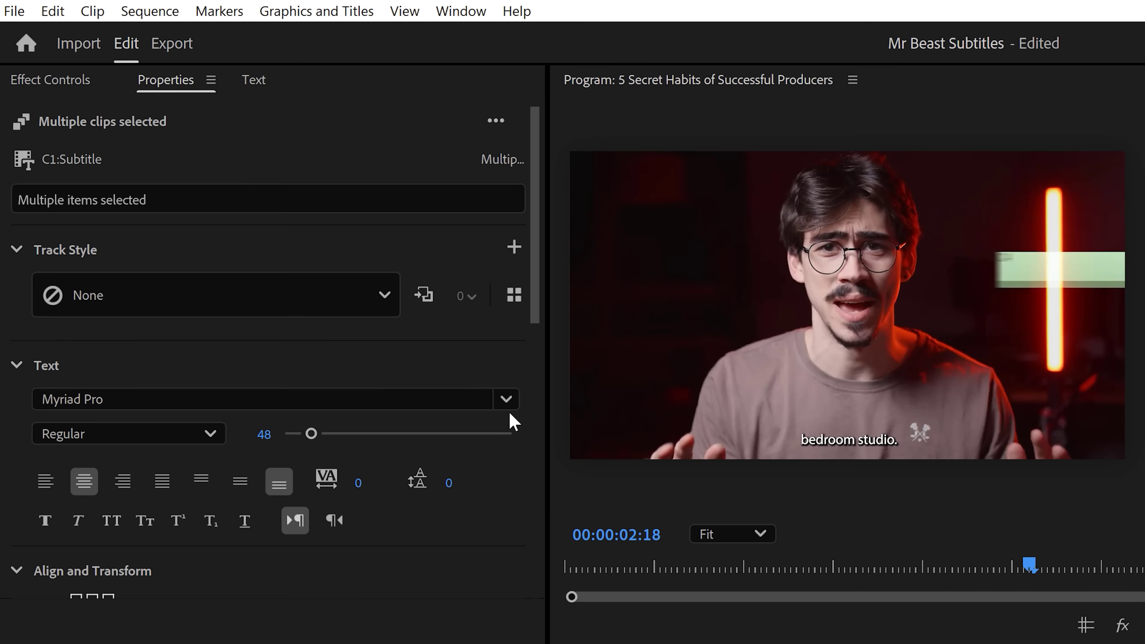
Change the caption font to Bangers.
left_click(506, 398)
left_click(452, 368)
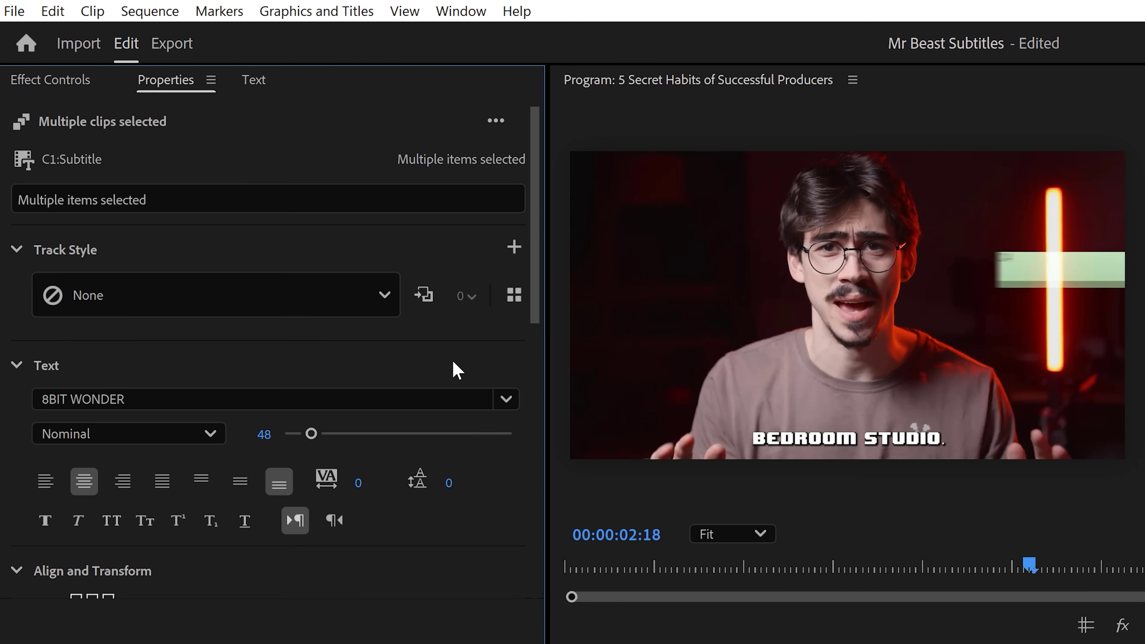
left_click(144, 398)
type("Bangers")
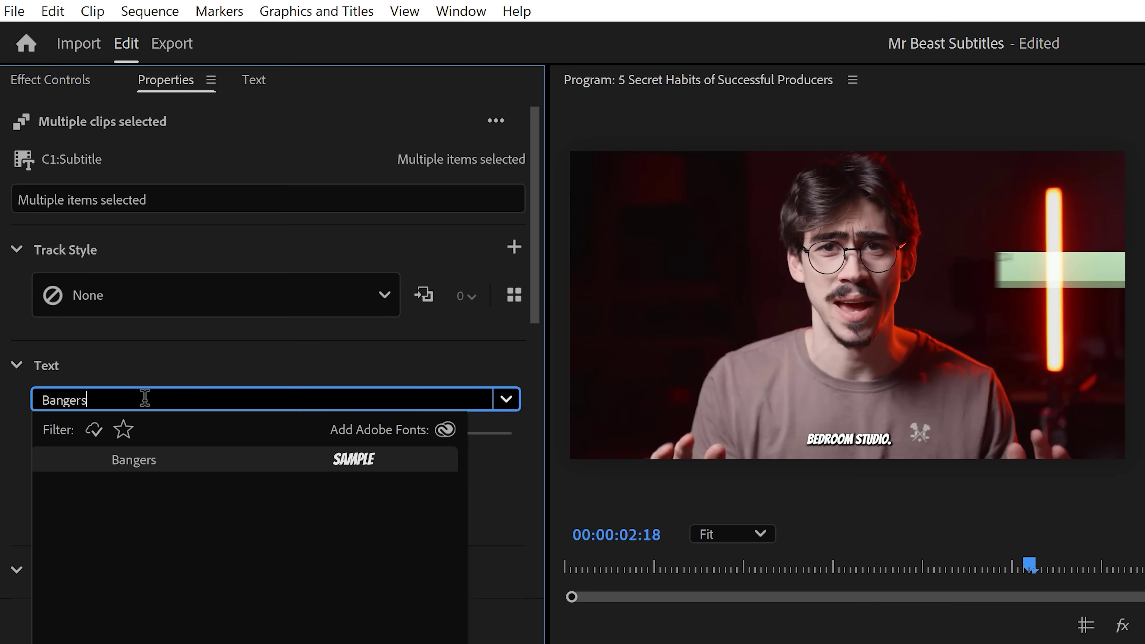
key("Return")
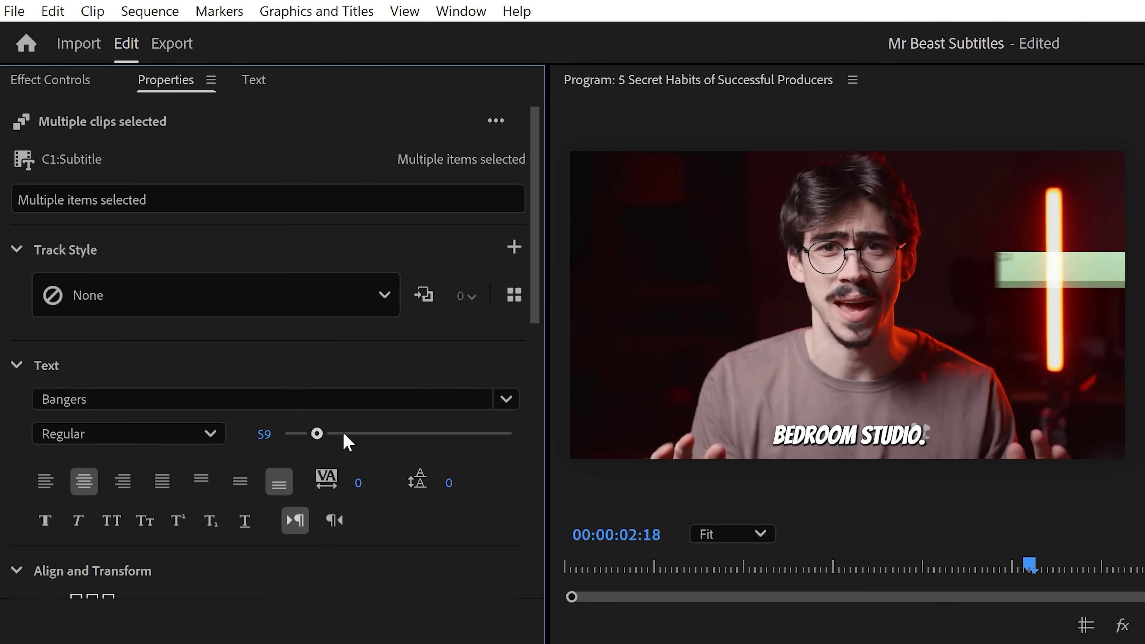
Enlarge captions to size 163, fill them green with a black stroke, and upgrade them to graphics.
left_click_drag(343, 434, 376, 435)
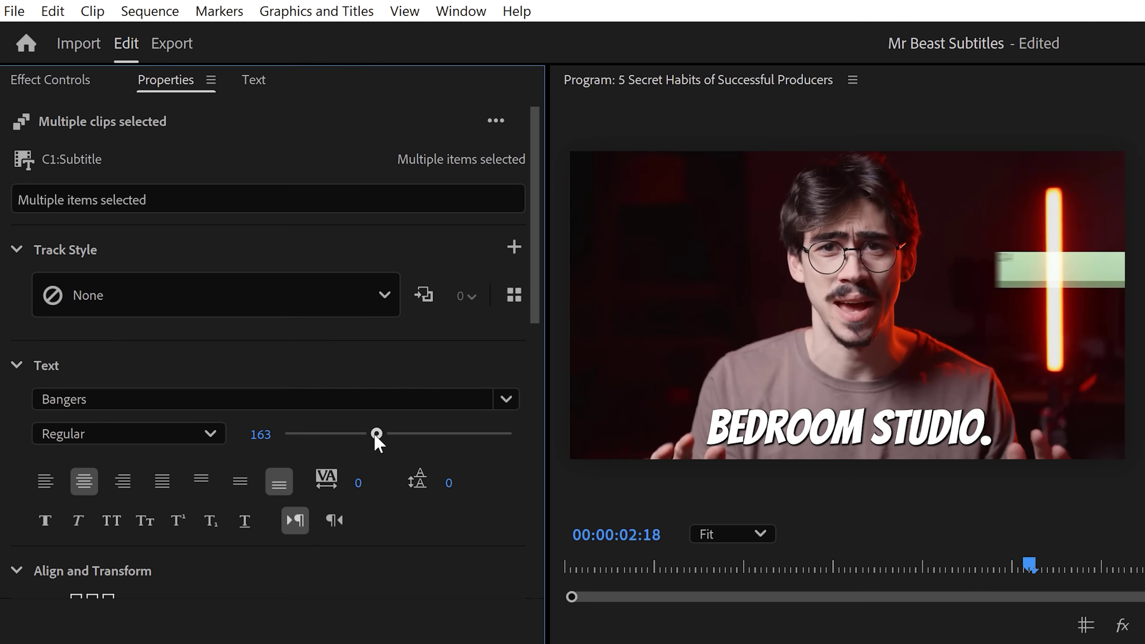
left_click_drag(535, 310, 510, 547)
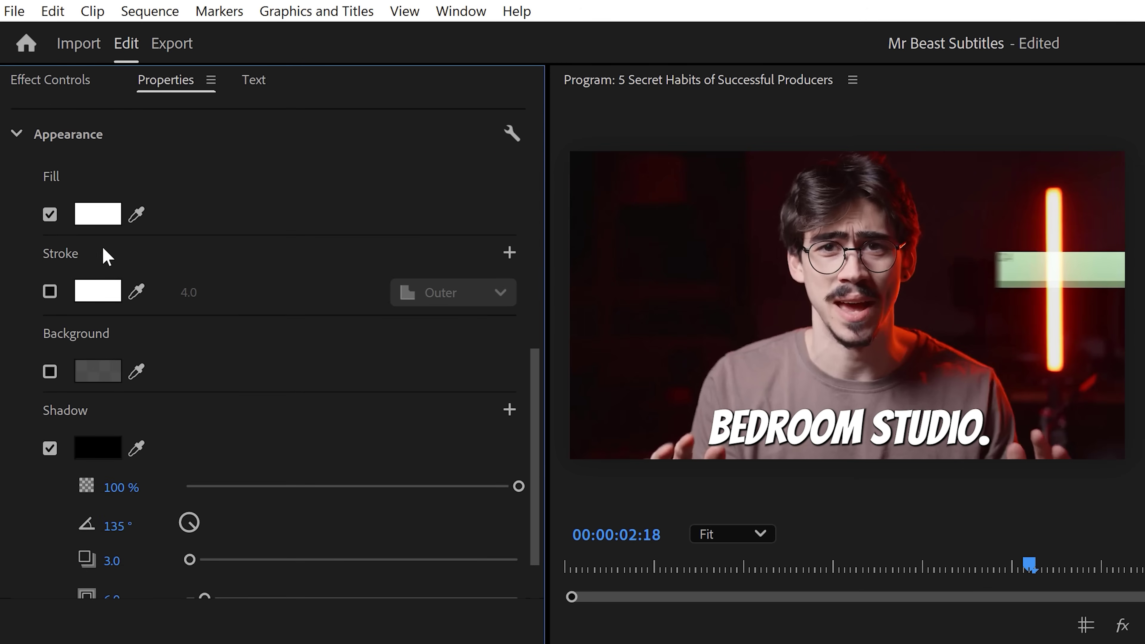
left_click(107, 215)
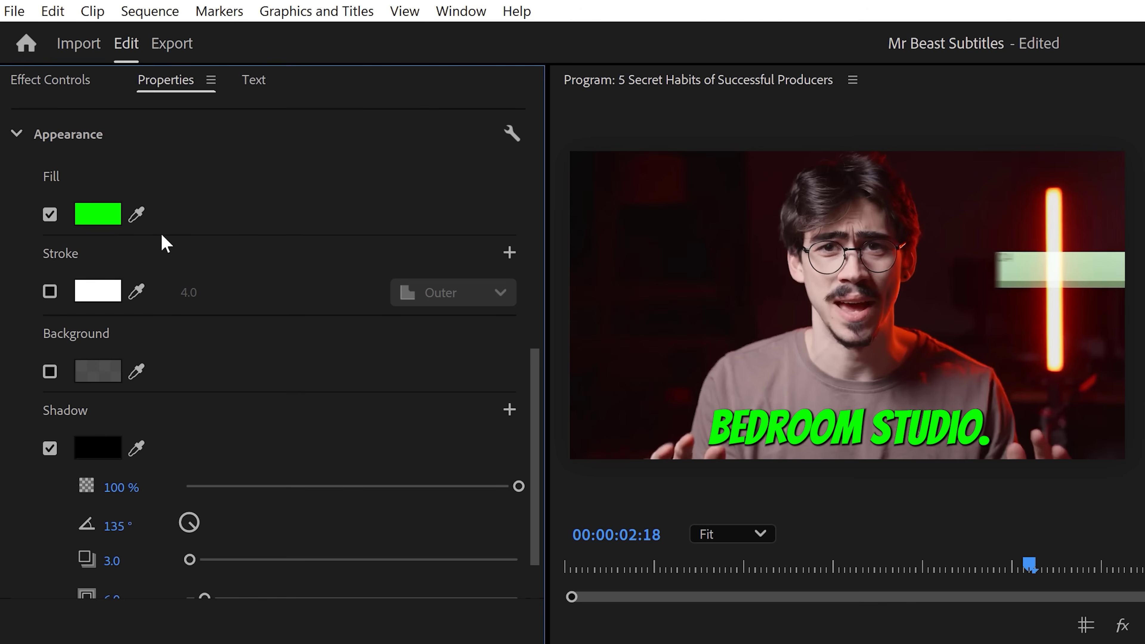
left_click(50, 292)
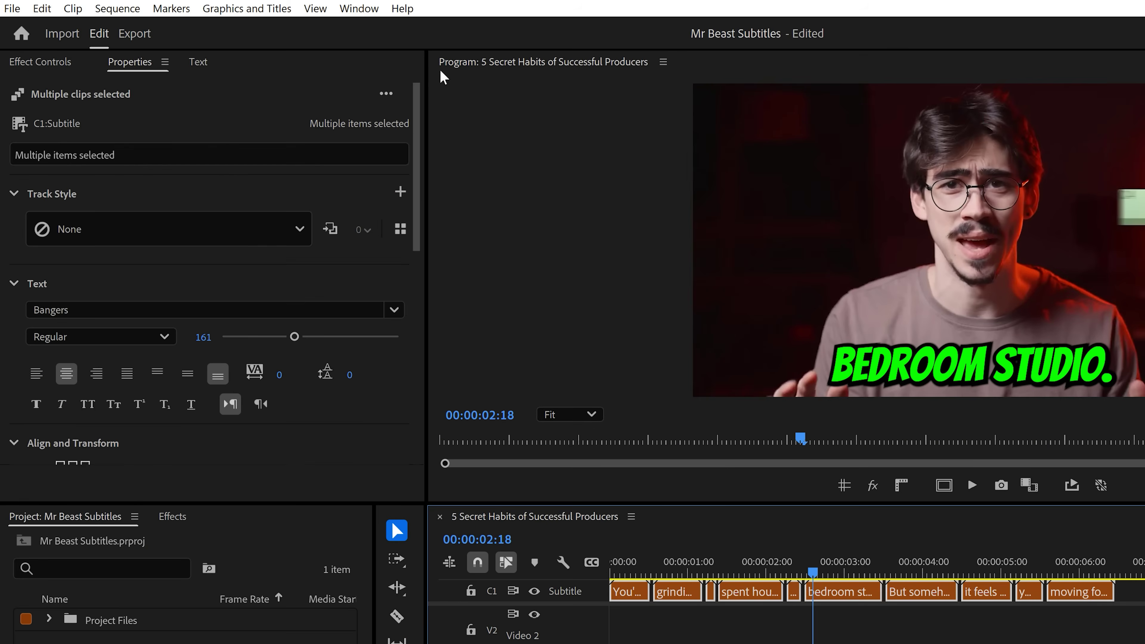
left_click(263, 13)
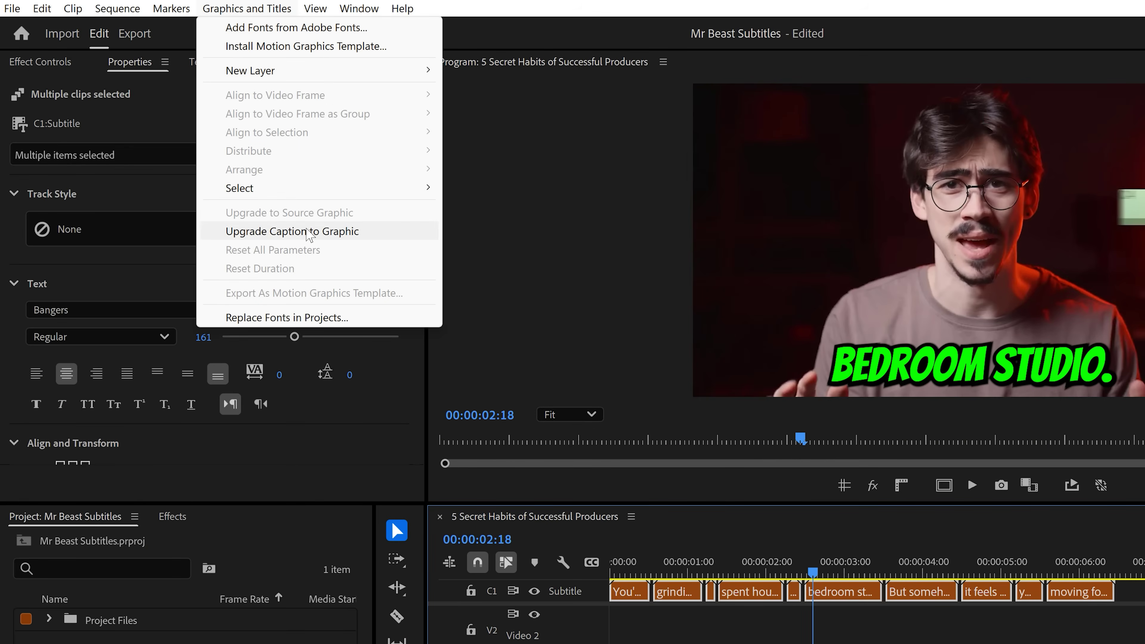
left_click(292, 230)
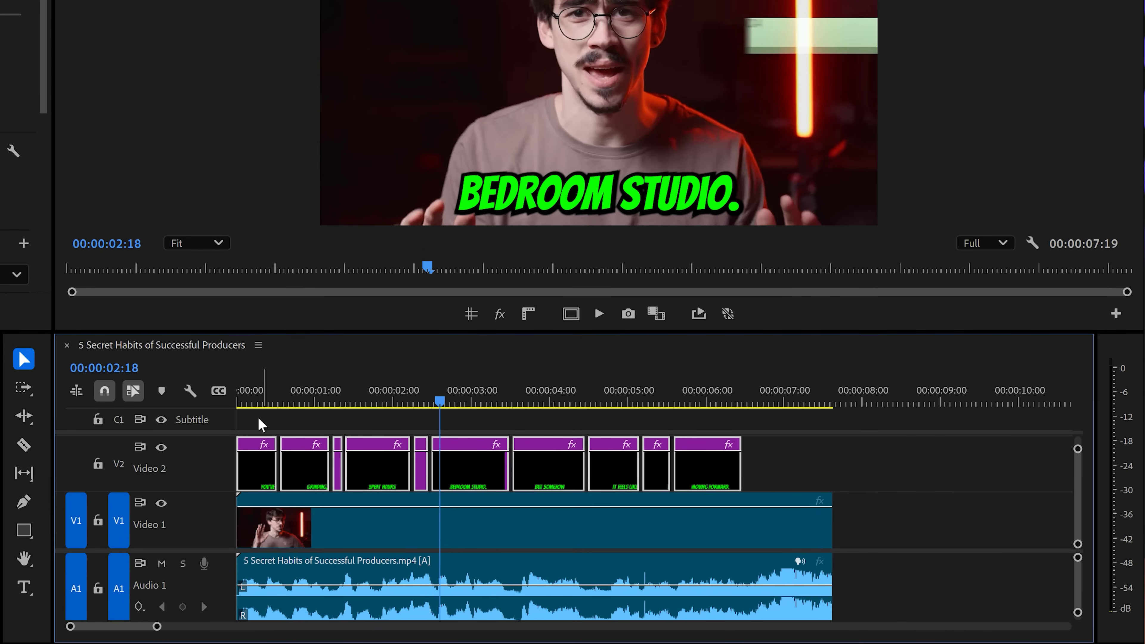
Apply Transform to the BEDROOM STUDIO caption and keyframe its Position with Y at 523.
left_click(431, 400)
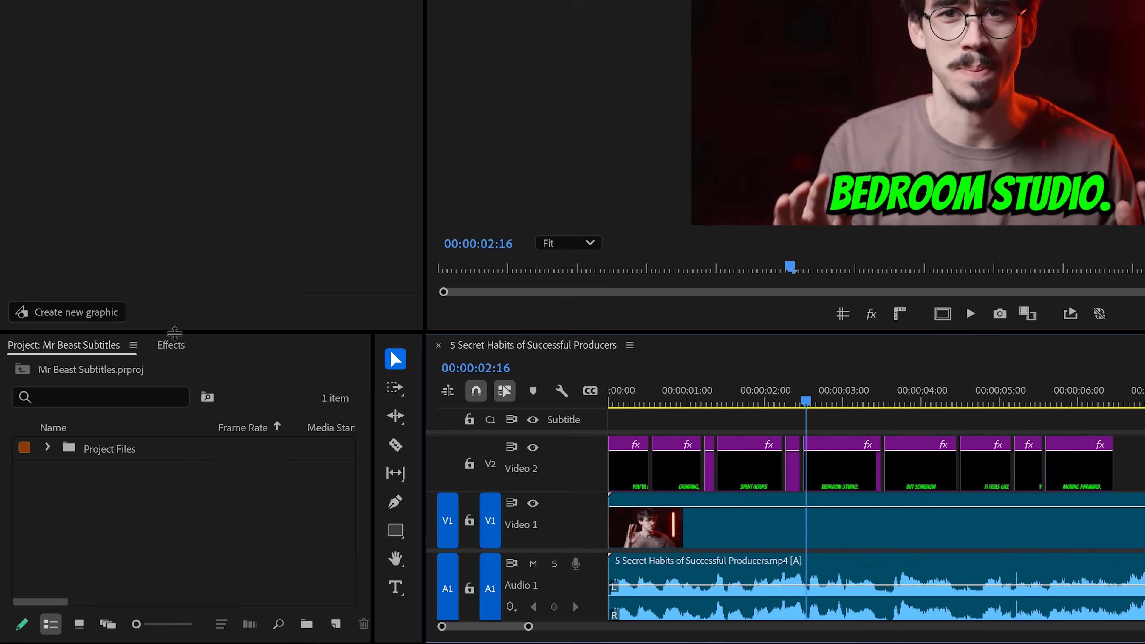
left_click(171, 345)
left_click_drag(209, 562, 848, 472)
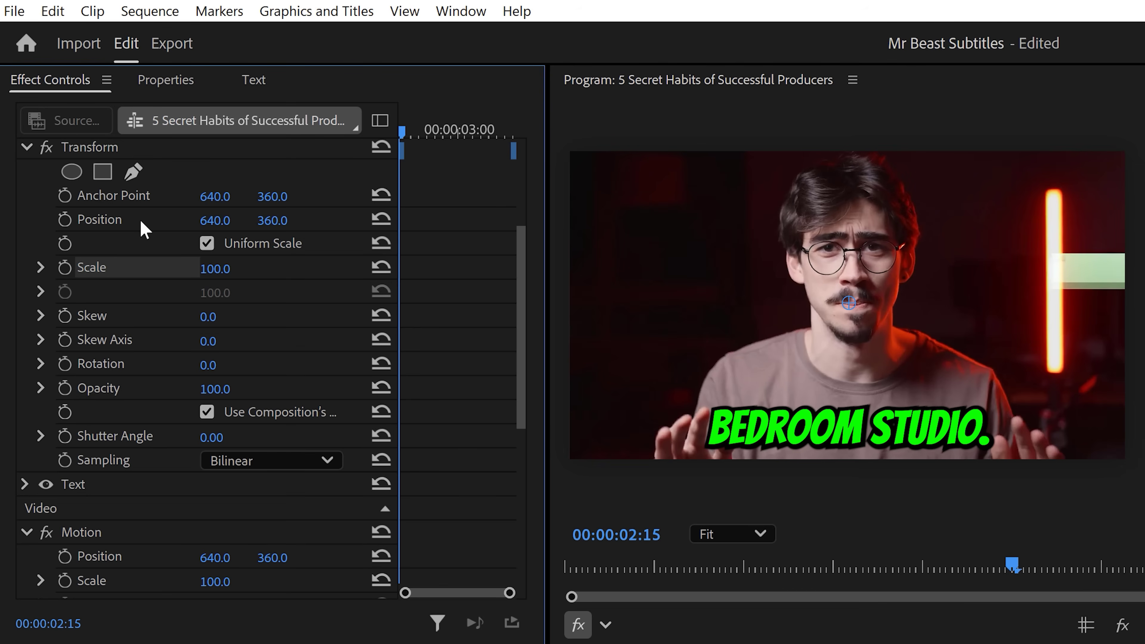
key("space")
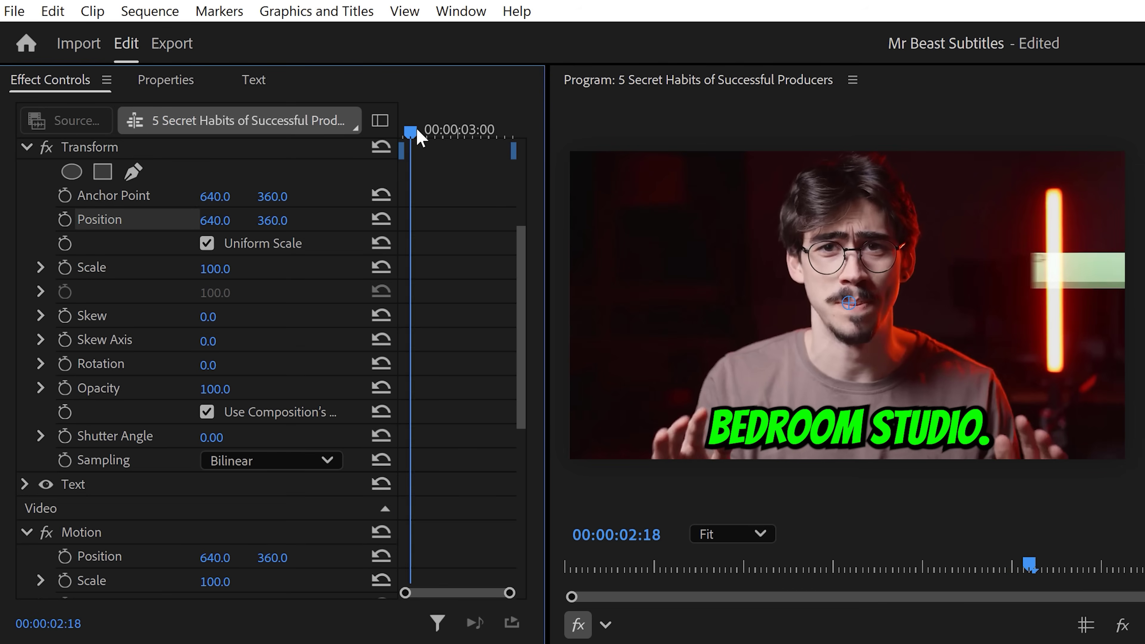
left_click(64, 220)
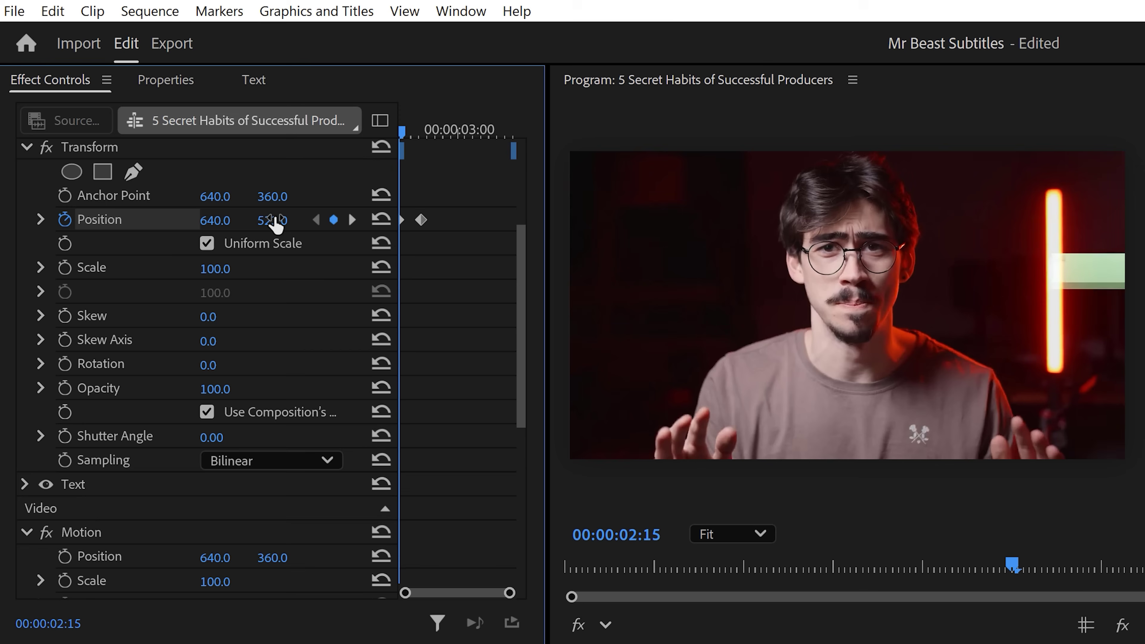
left_click_drag(273, 220, 422, 224)
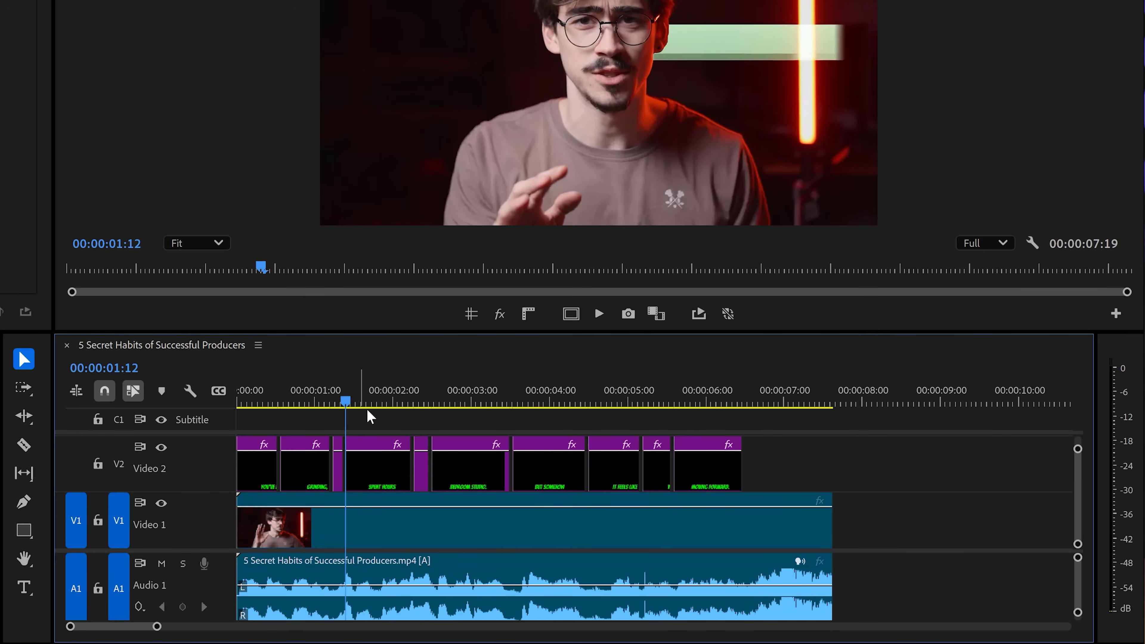
Paste the Transform attributes onto the other caption clips and play back the animation.
left_click_drag(345, 401, 257, 401)
left_click(261, 485)
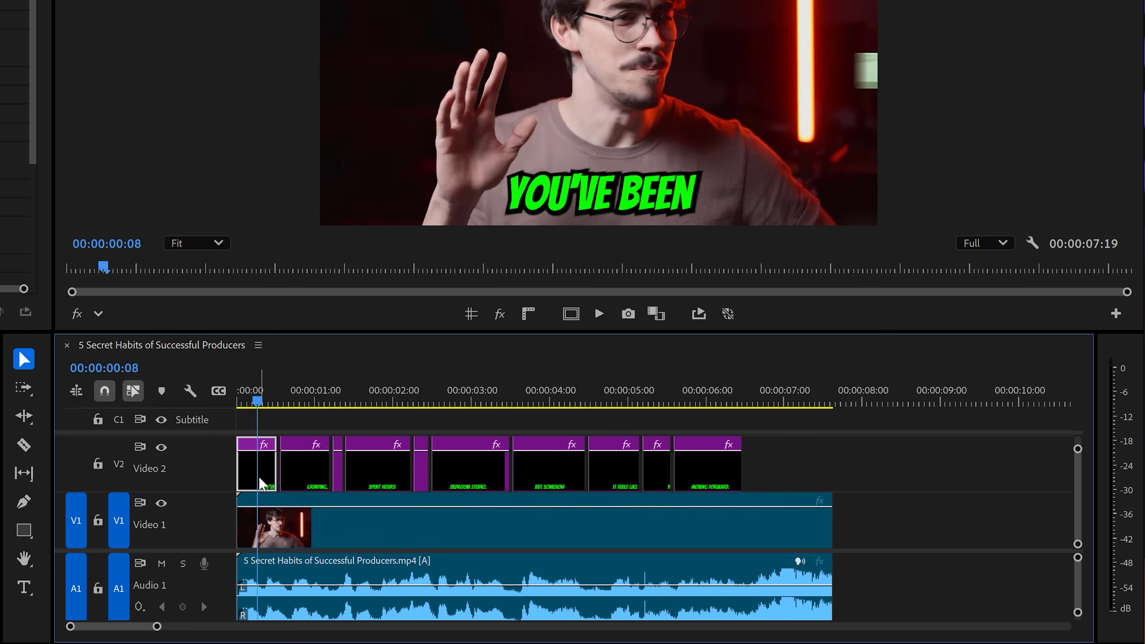
key("ctrl+alt+v")
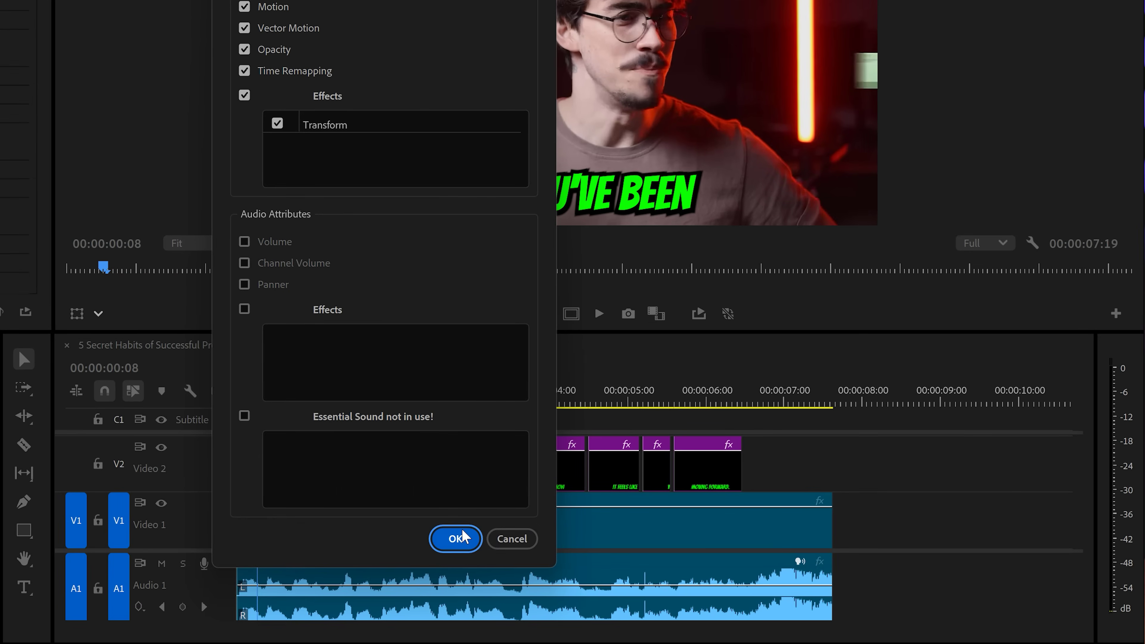
left_click(462, 536)
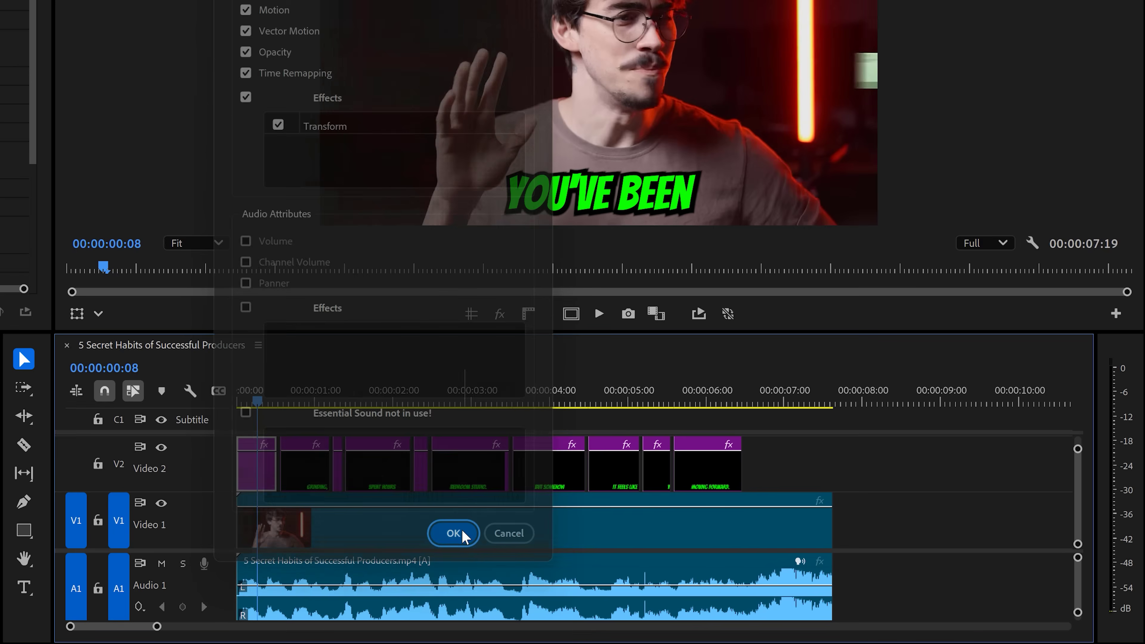
key("space")
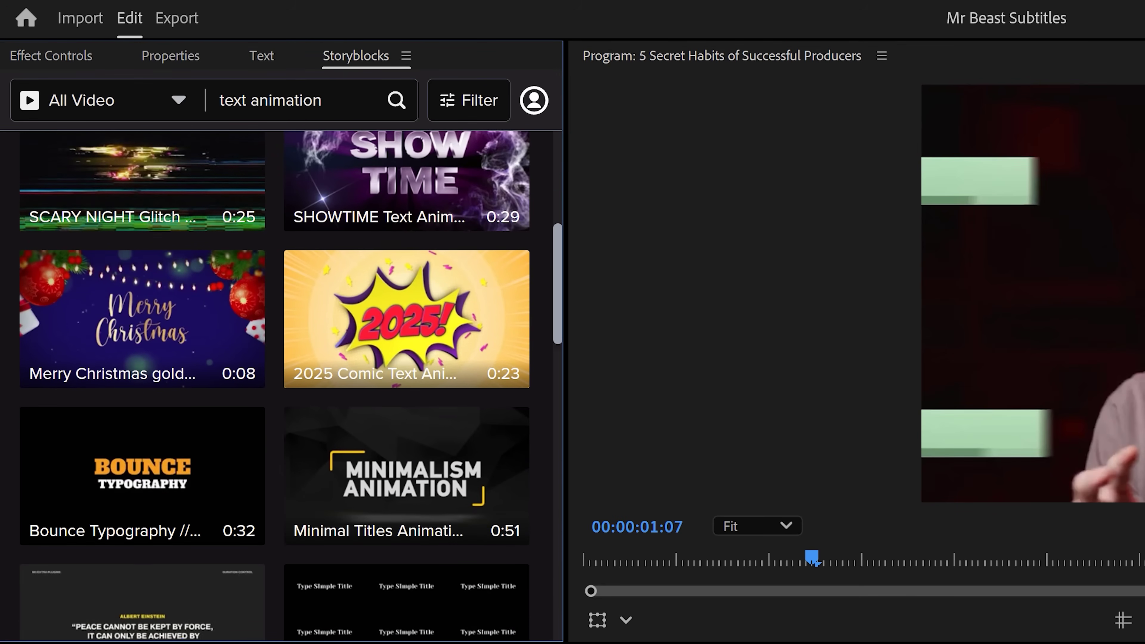
Scroll through the Storyblocks text animation and template search results.
scroll(277, 384, "down", 5)
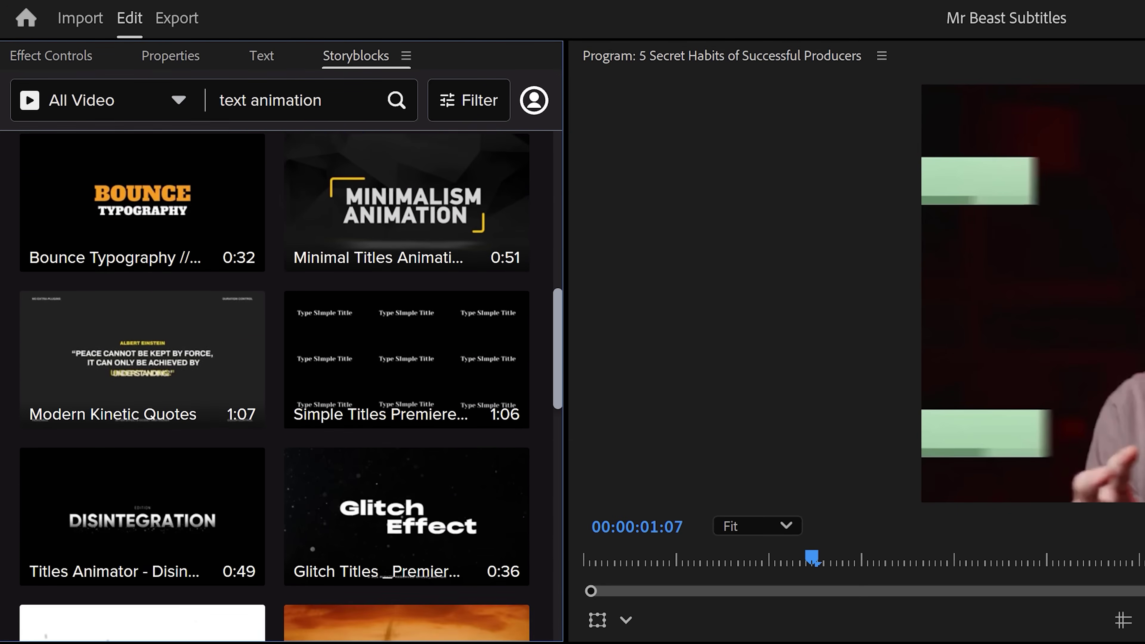
scroll(278, 383, "down", 5)
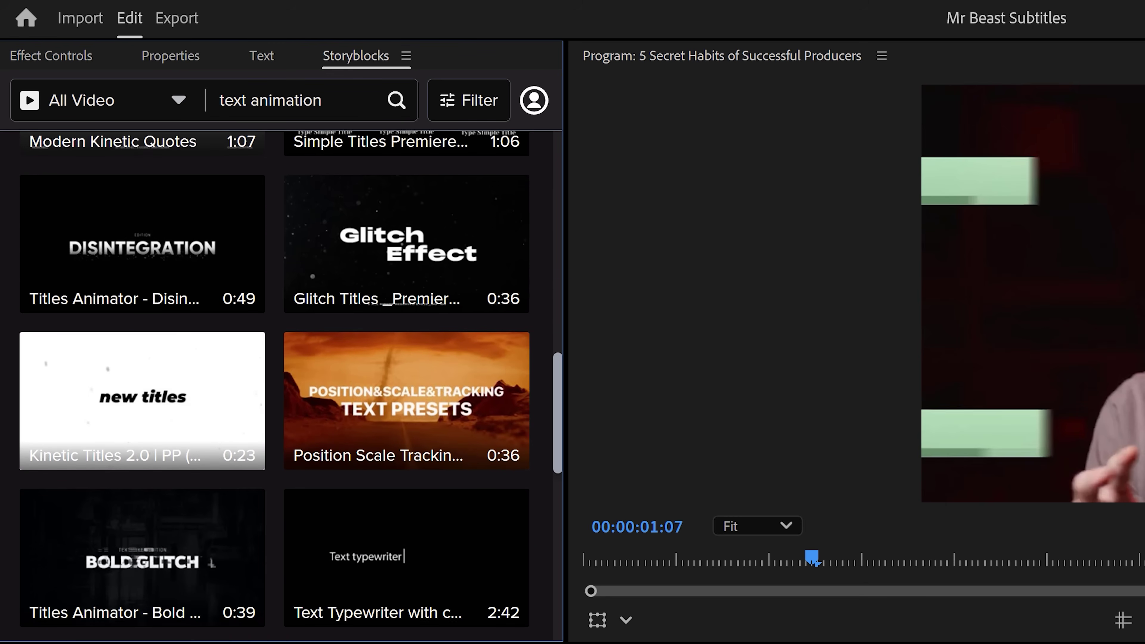
scroll(278, 384, "down", 3)
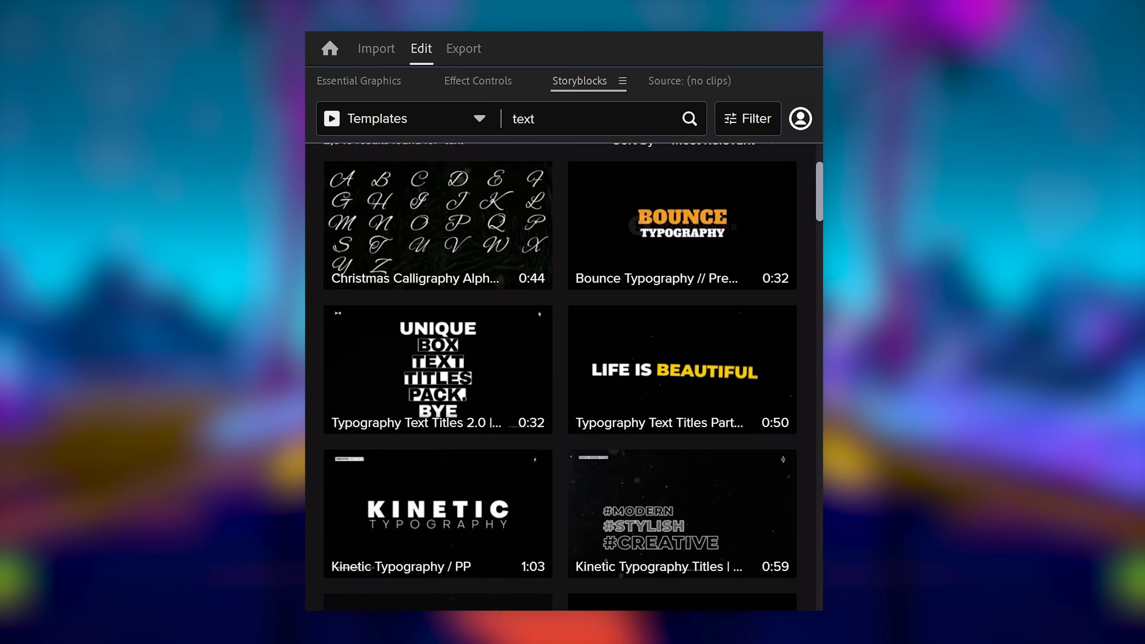
scroll(559, 374, "down", 5)
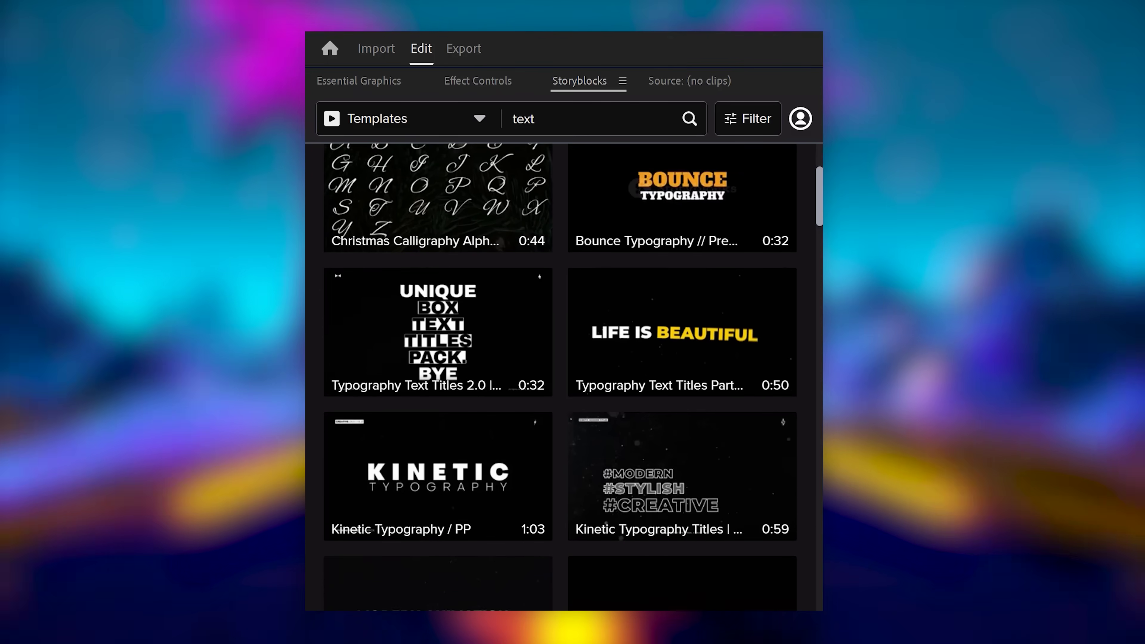
scroll(524, 333, "down", 3)
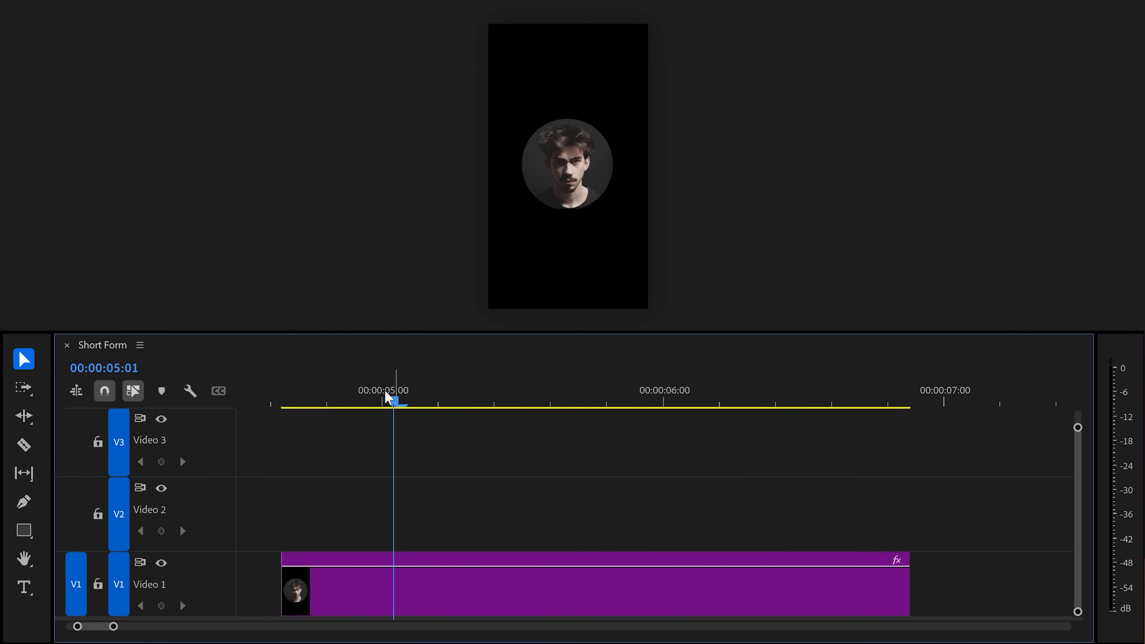
Duplicate the portrait to Video 2, scale the Video 1 copy to 321, and Gaussian-blur it to 59.
left_click_drag(387, 398, 441, 408)
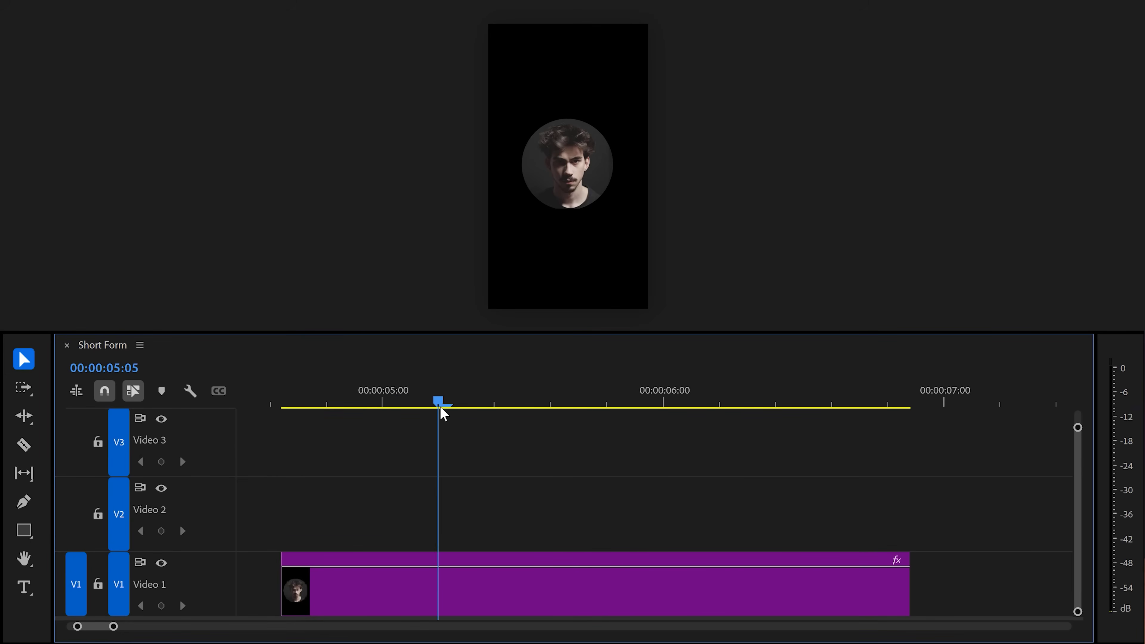
left_click_drag(559, 583, 550, 521)
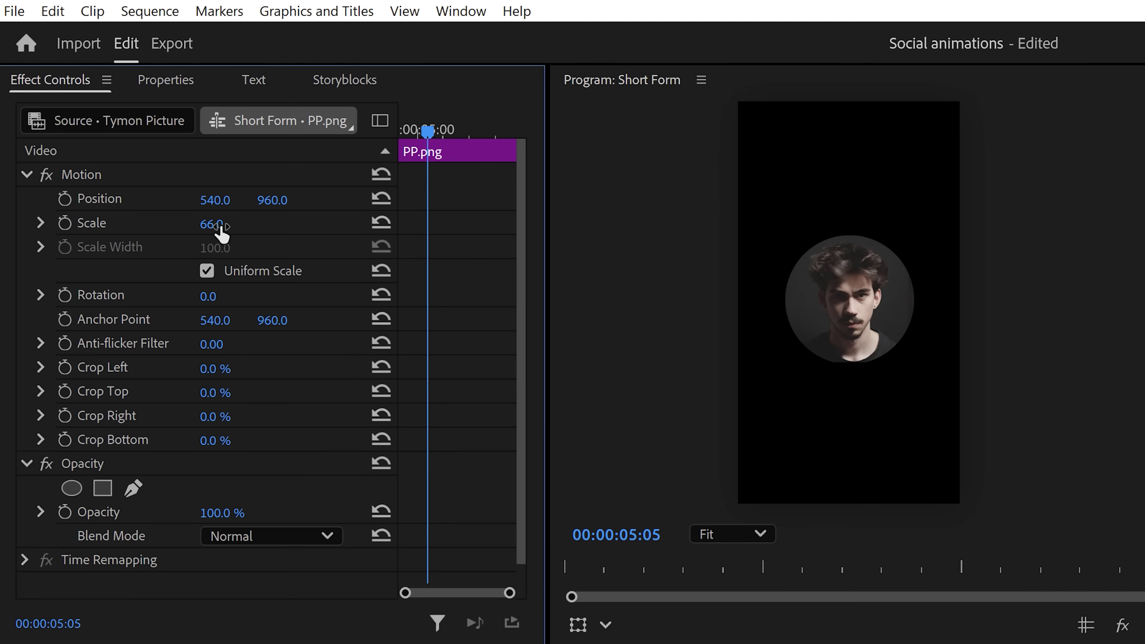
left_click_drag(212, 223, 271, 224)
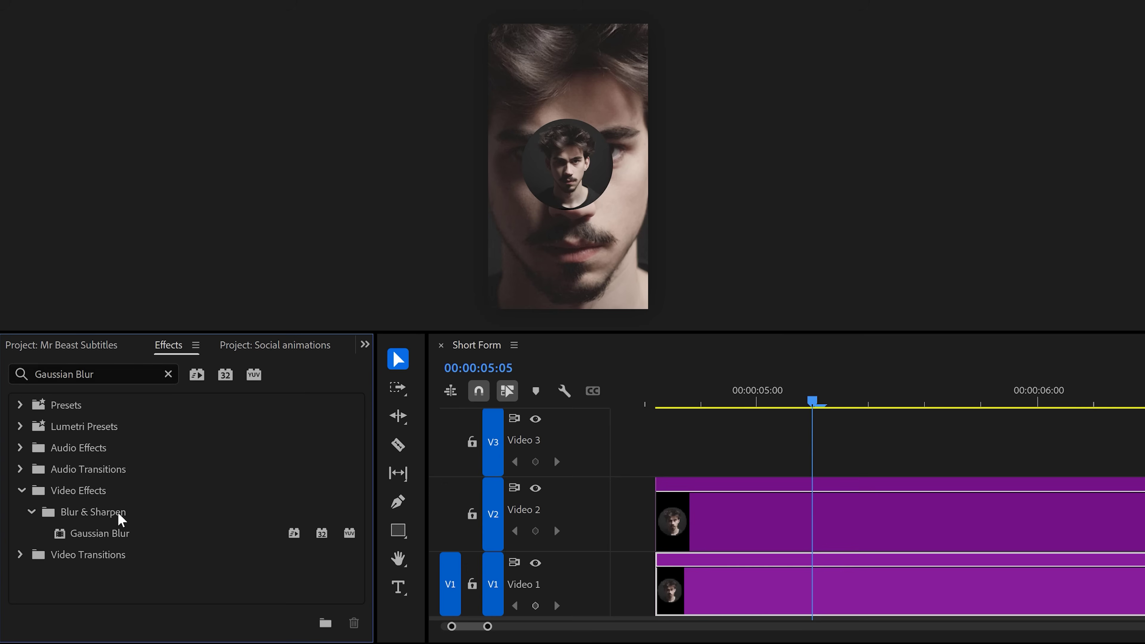
left_click(107, 533)
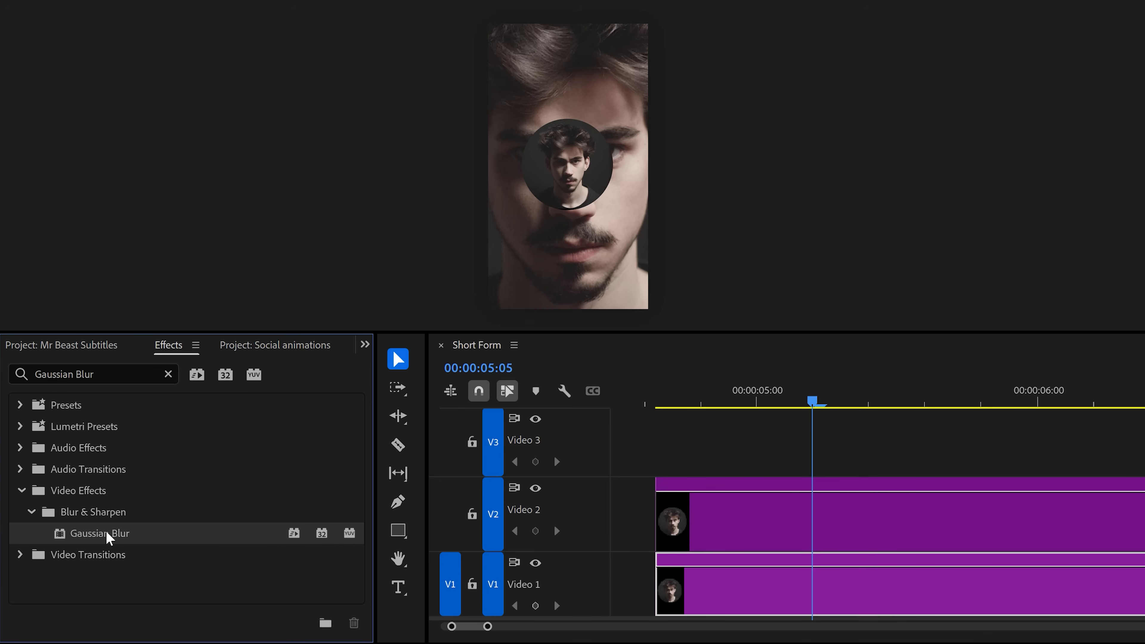
left_click_drag(106, 530, 705, 595)
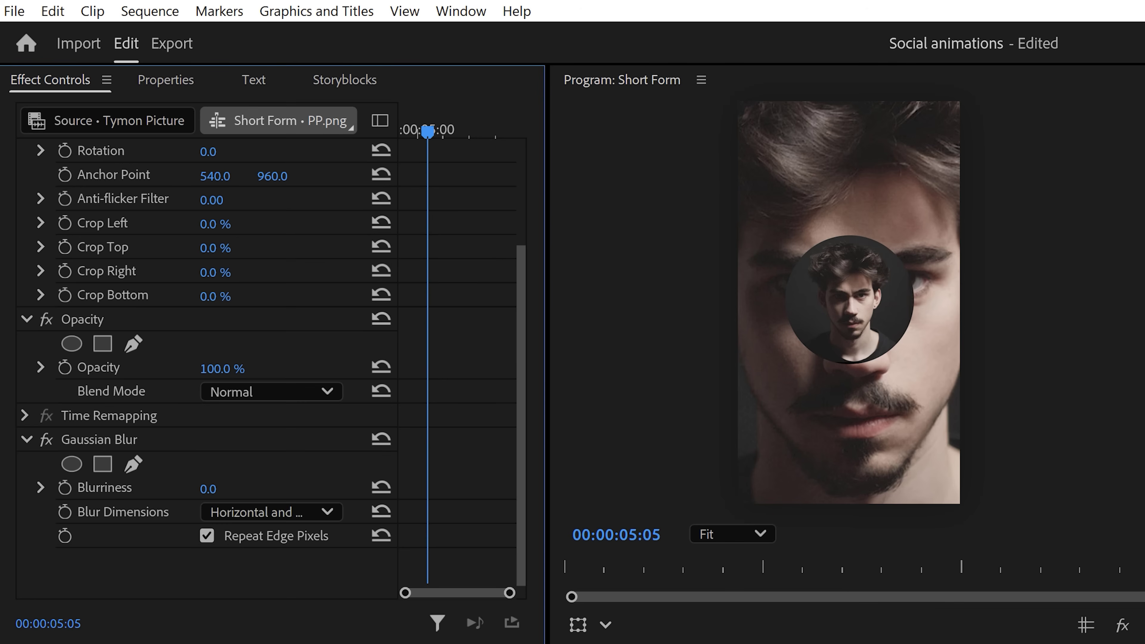
left_click_drag(208, 488, 234, 489)
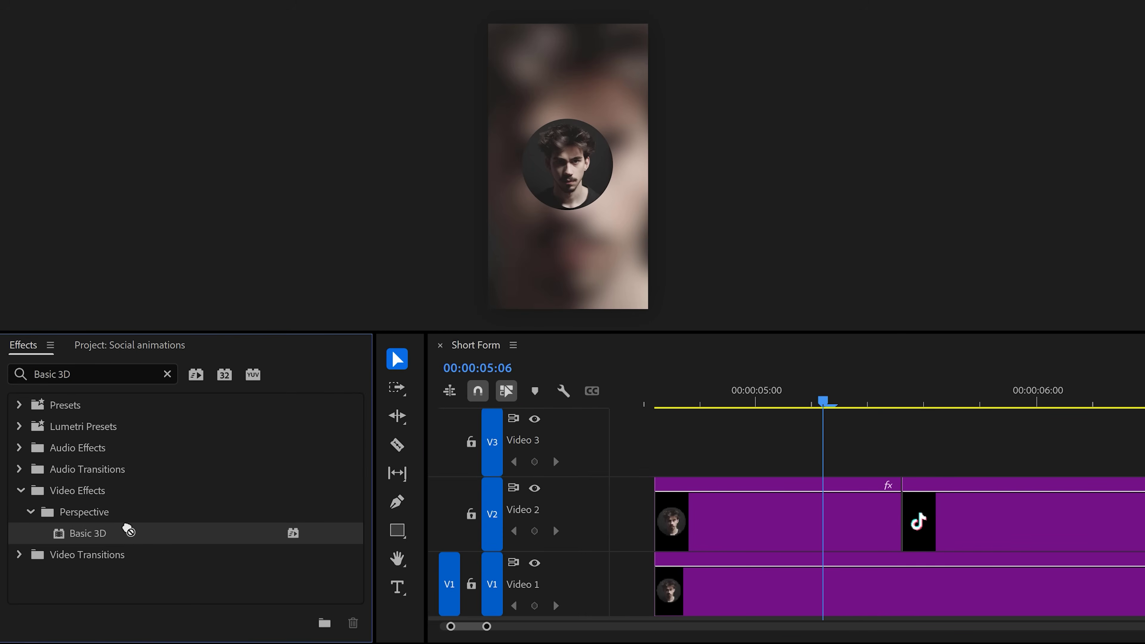
Apply Basic 3D to the circular portrait clip on Video 2.
left_click(769, 512)
left_click_drag(113, 531, 864, 518)
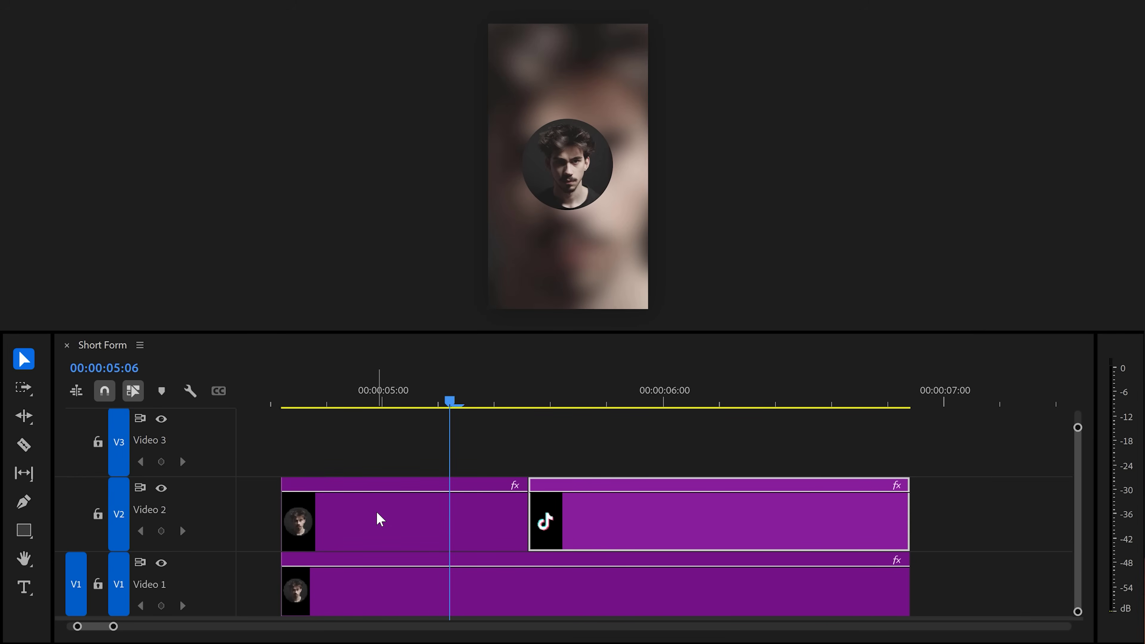
left_click(378, 520)
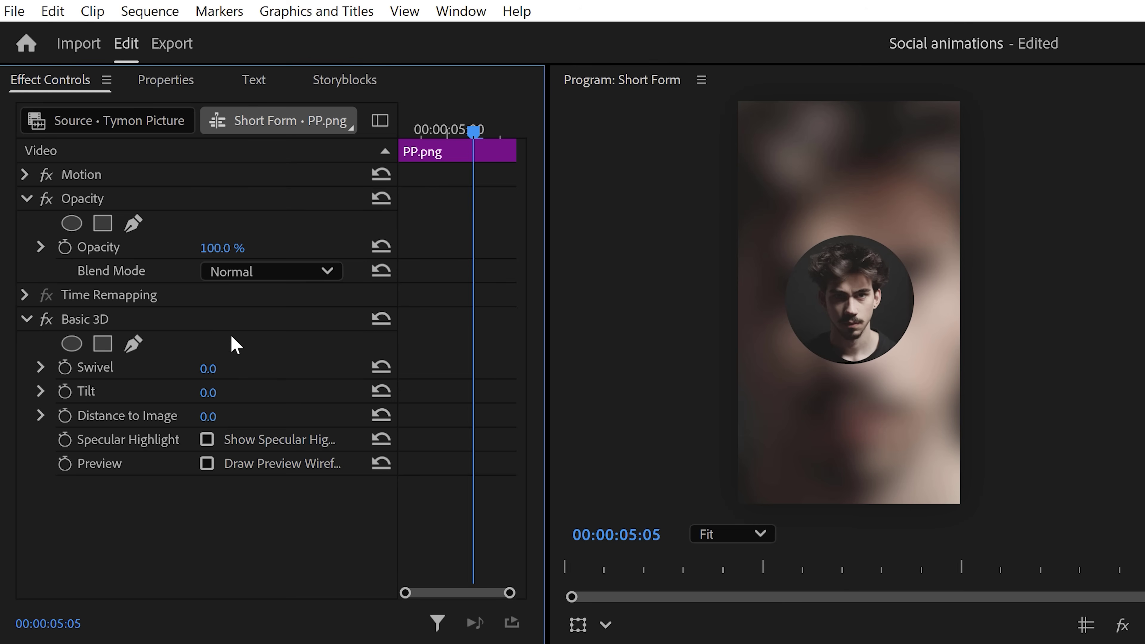
left_click(181, 320)
Keyframe the portrait's Swivel from 0° at 05:05 to 90° at 05:12, then ease the keyframes.
left_click(64, 367)
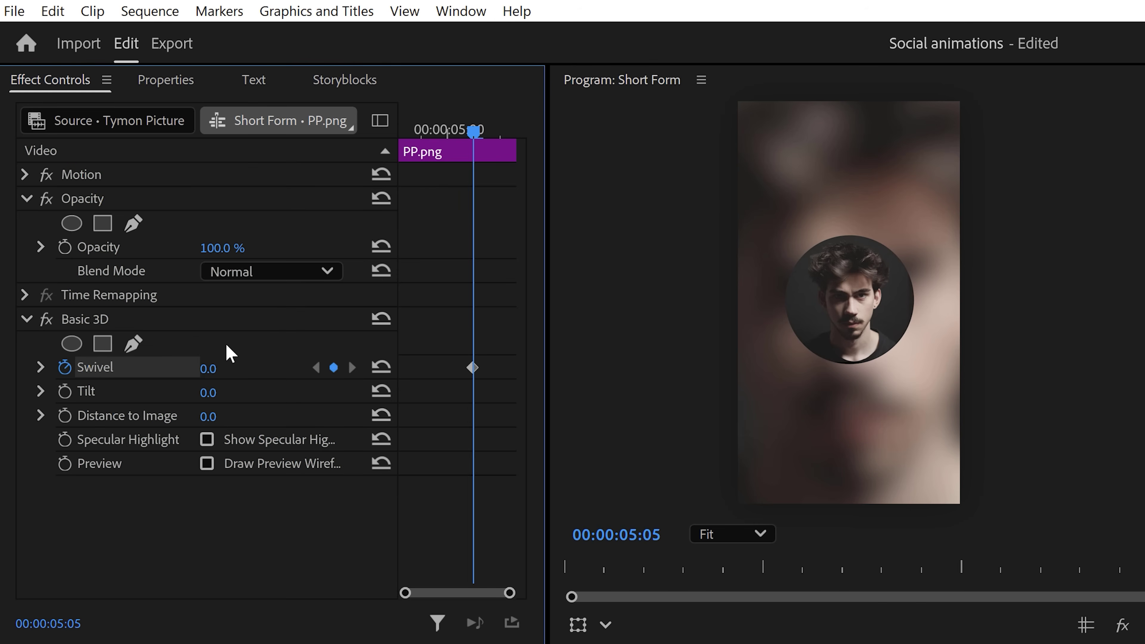
left_click_drag(479, 134, 517, 134)
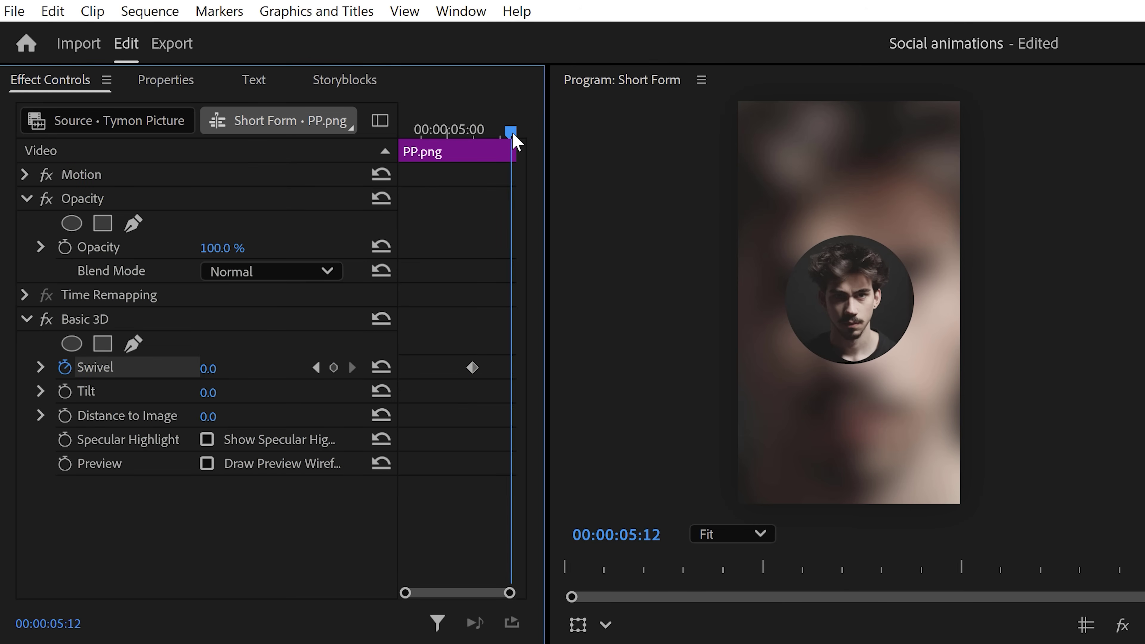
left_click_drag(208, 369, 246, 369)
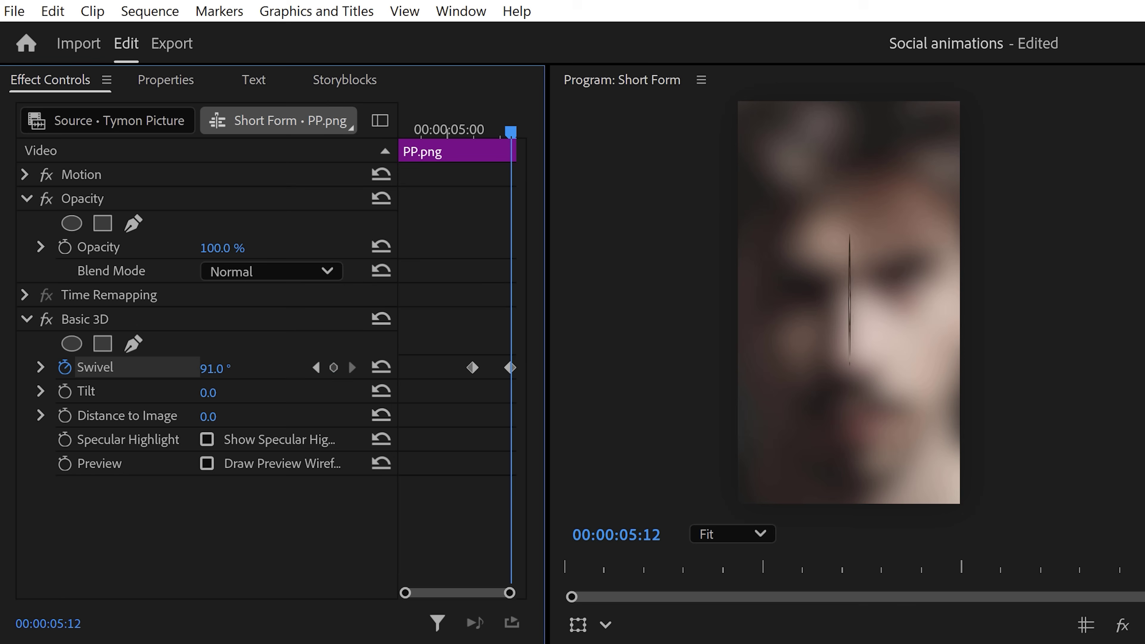
left_click(41, 367)
left_click(472, 367)
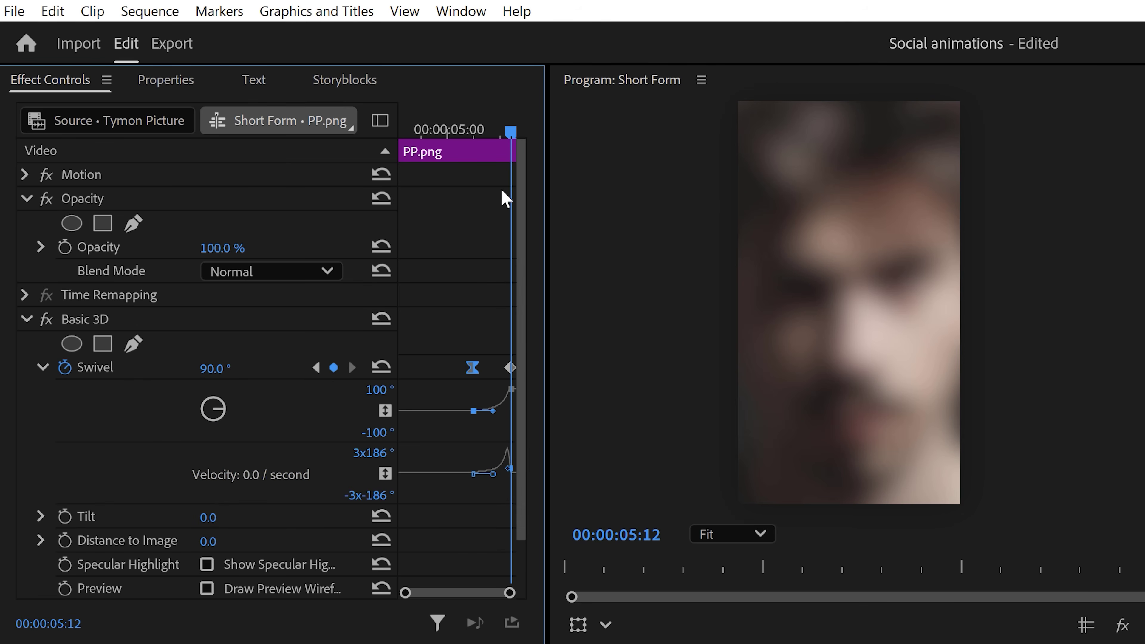
left_click_drag(511, 132, 473, 135)
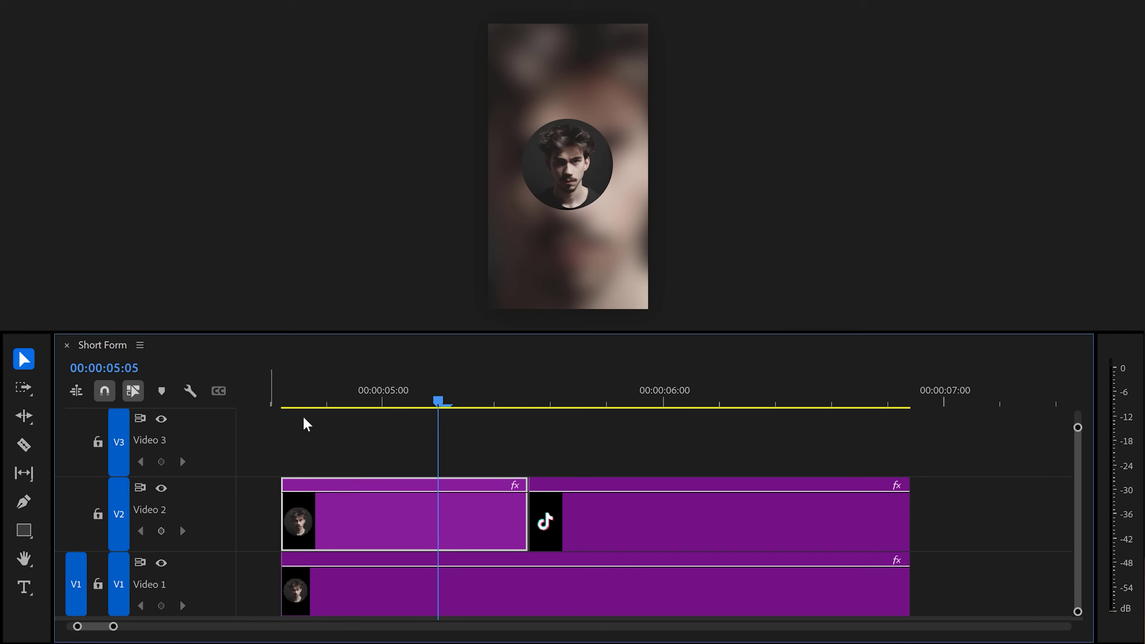
Set the TikTok logo clip's Swivel to 90° at 05:13 so it starts edge-on.
left_click(574, 403)
left_click(567, 519)
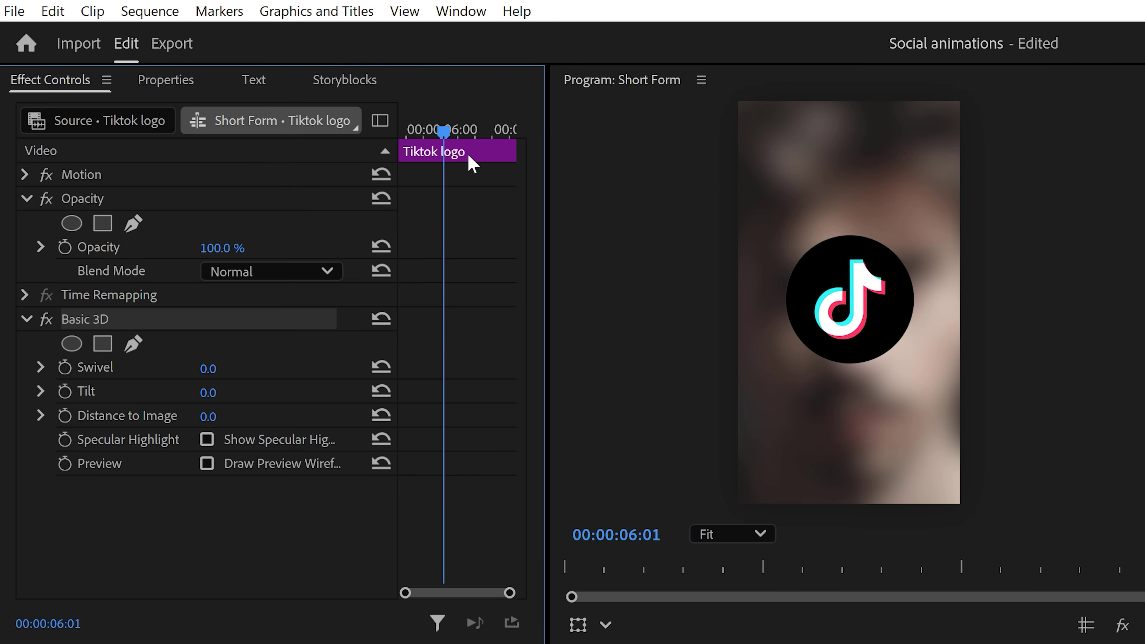
left_click_drag(444, 131, 398, 132)
left_click(232, 364)
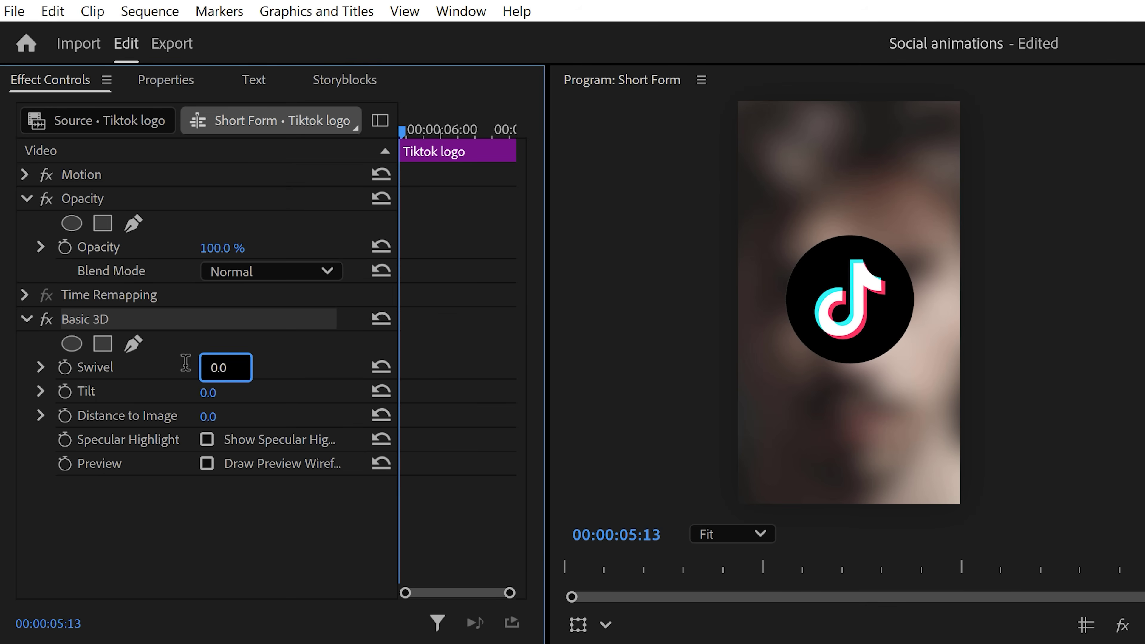
key("Return")
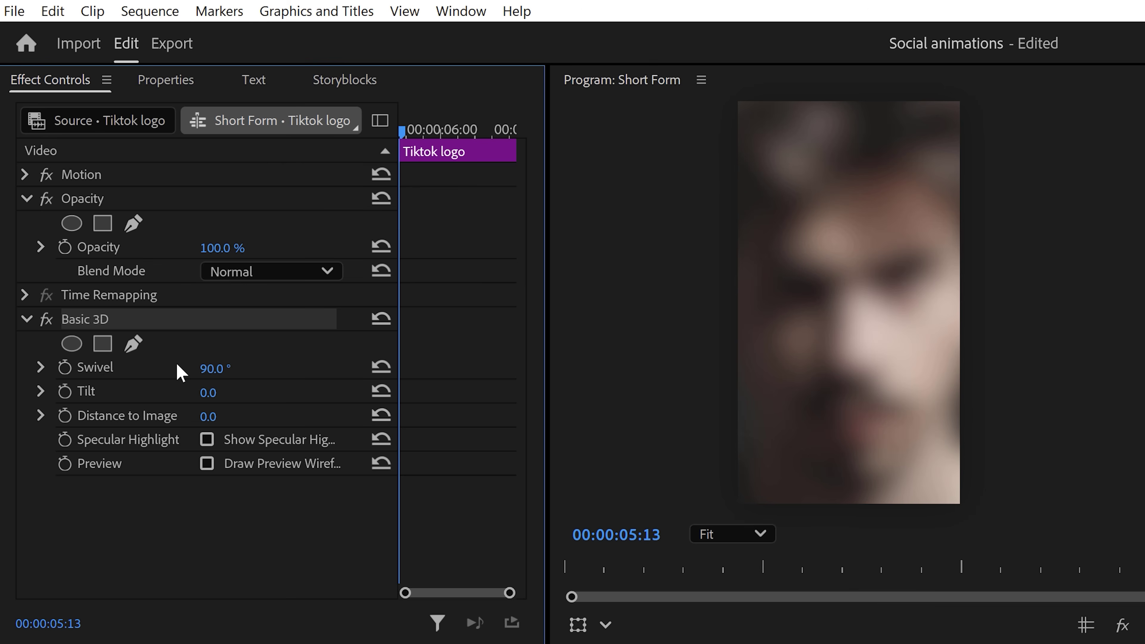
Keyframe the logo's Swivel to face forward at 05:24 and ease the keyframes.
left_click(65, 368)
left_click_drag(406, 136, 436, 140)
left_click_drag(217, 375, 339, 374)
left_click(41, 368)
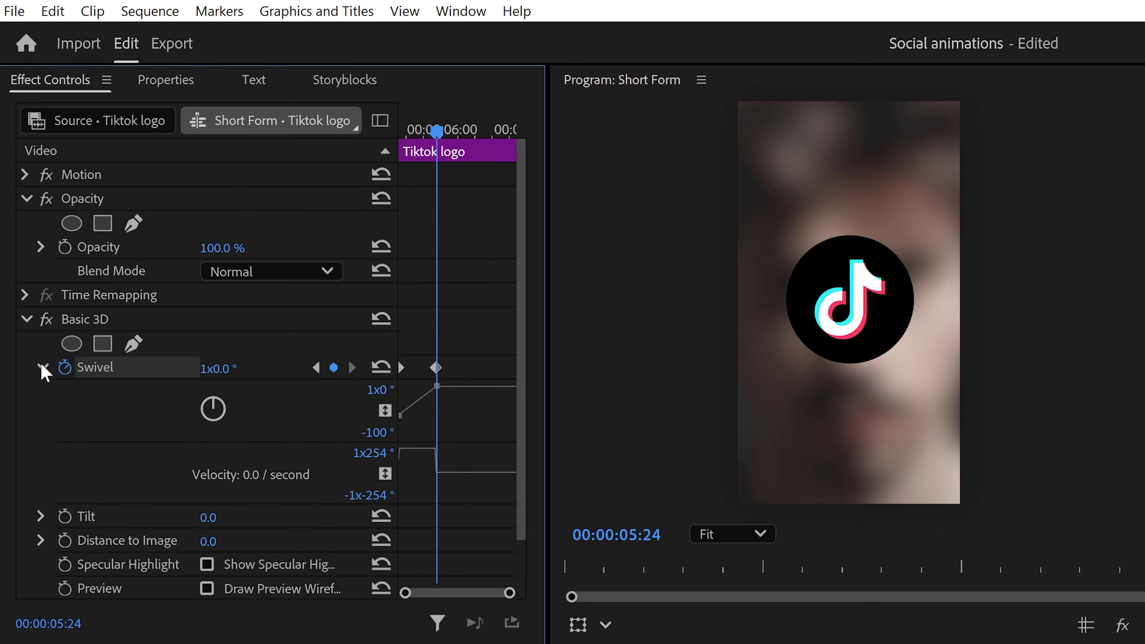
left_click(436, 368)
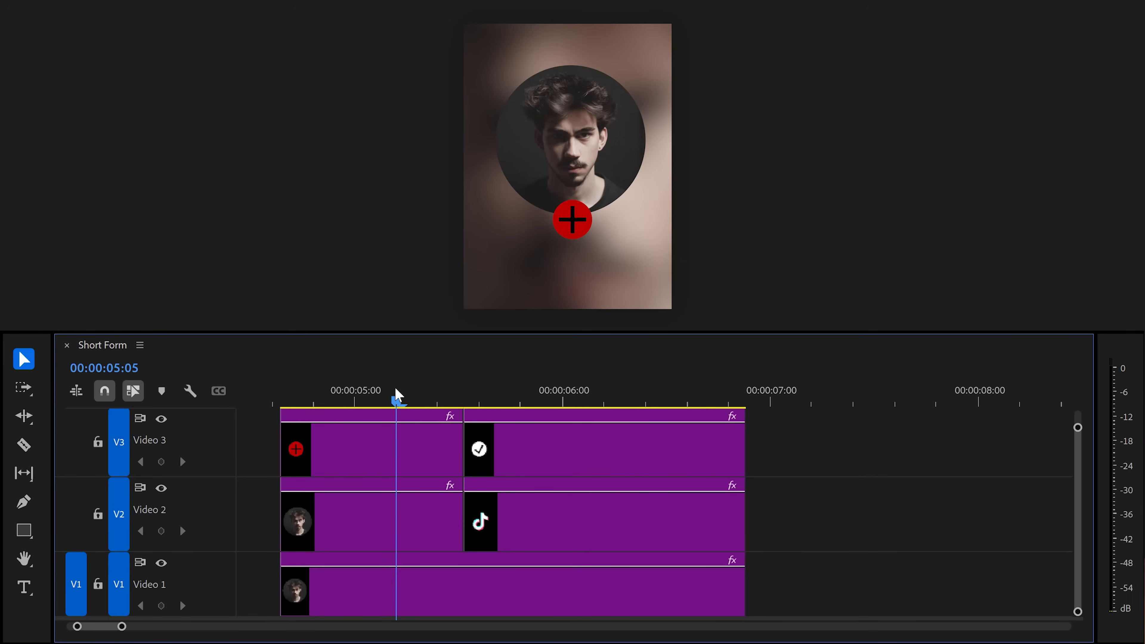
Select both the red plus and check icon clips on Video 3.
left_click(372, 449)
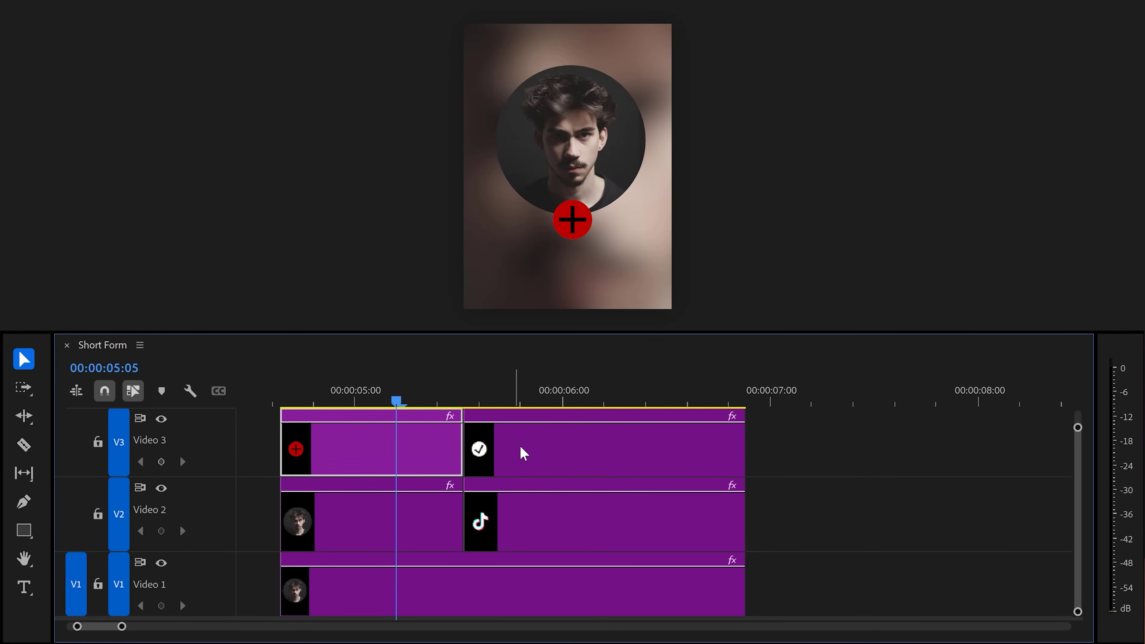
left_click(523, 453)
Animate the PLUS ICON's Transform Rotation from 0° at 05:05 to 1x186° at 05:12, eased.
left_click(401, 451, "shift")
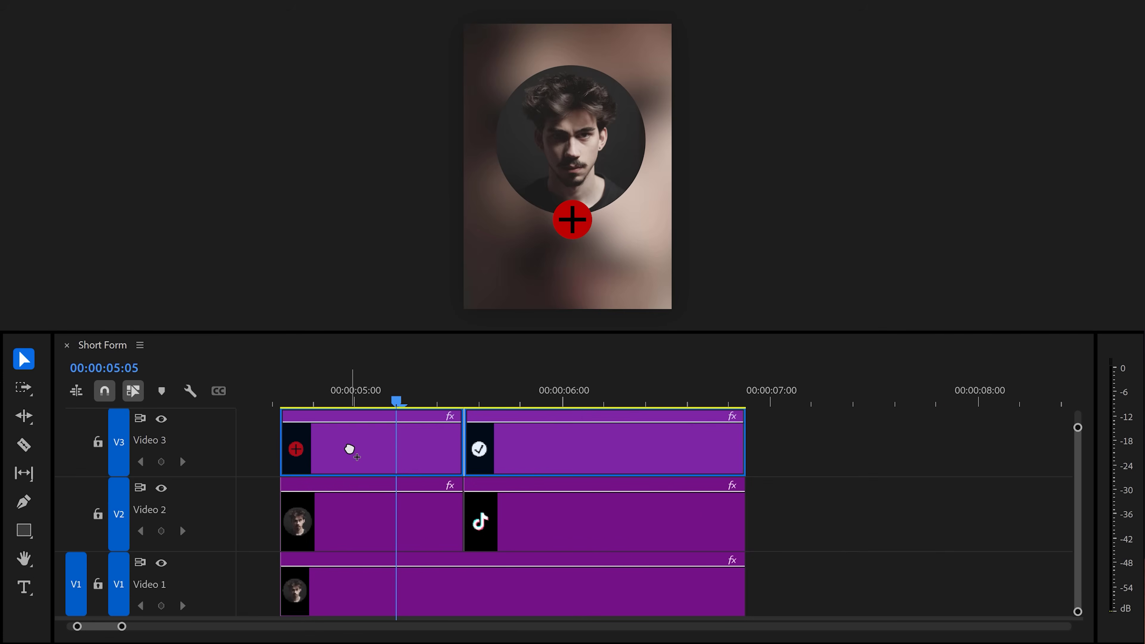
left_click(343, 449)
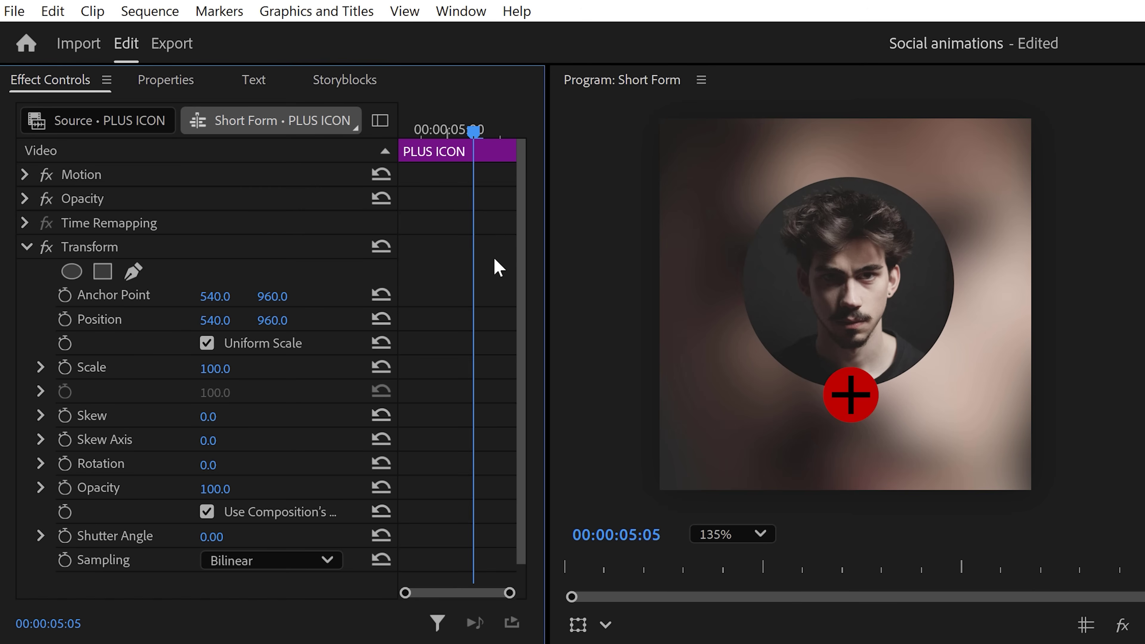
left_click_drag(486, 141, 518, 132)
left_click(64, 463)
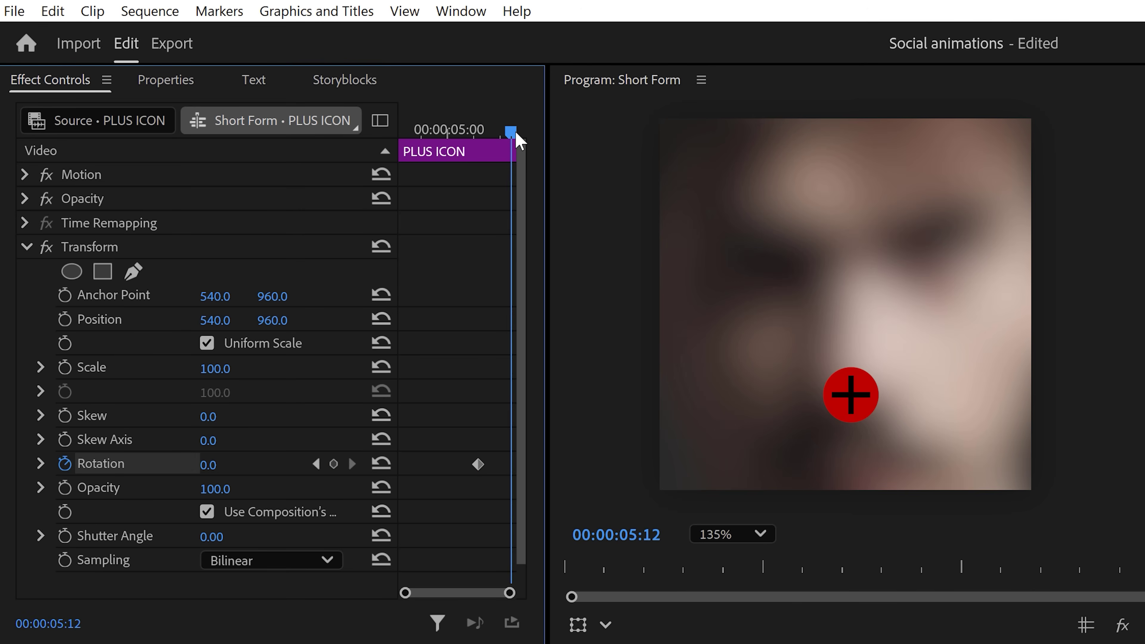
left_click(41, 464)
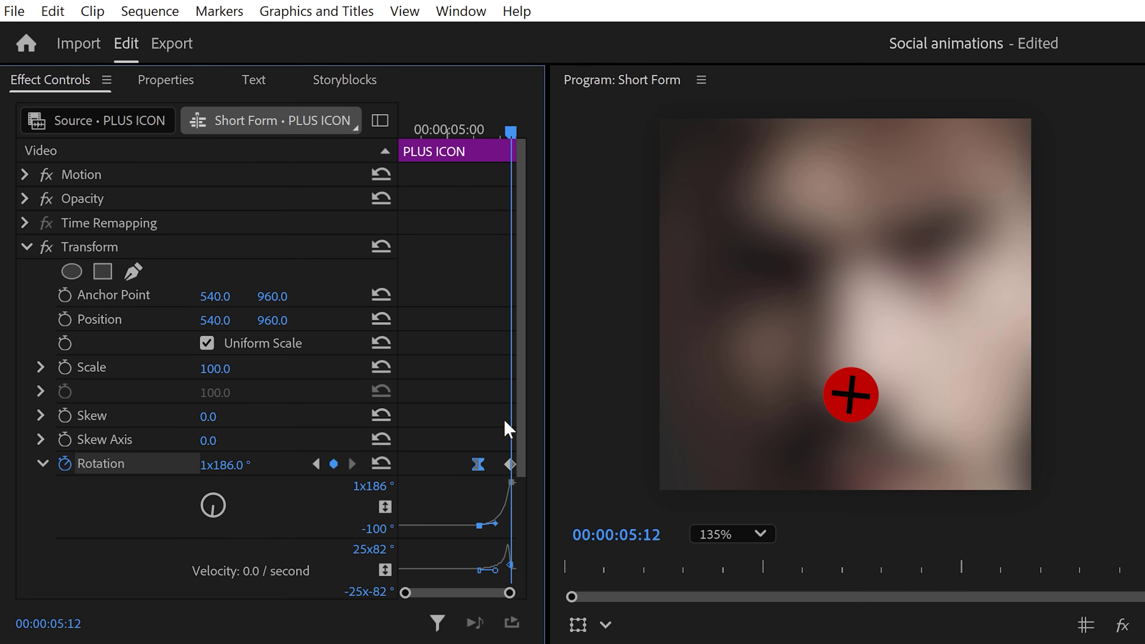
left_click_drag(520, 429, 525, 542)
Set the Transform Shutter Angle to 180 for motion blur.
left_click(212, 513)
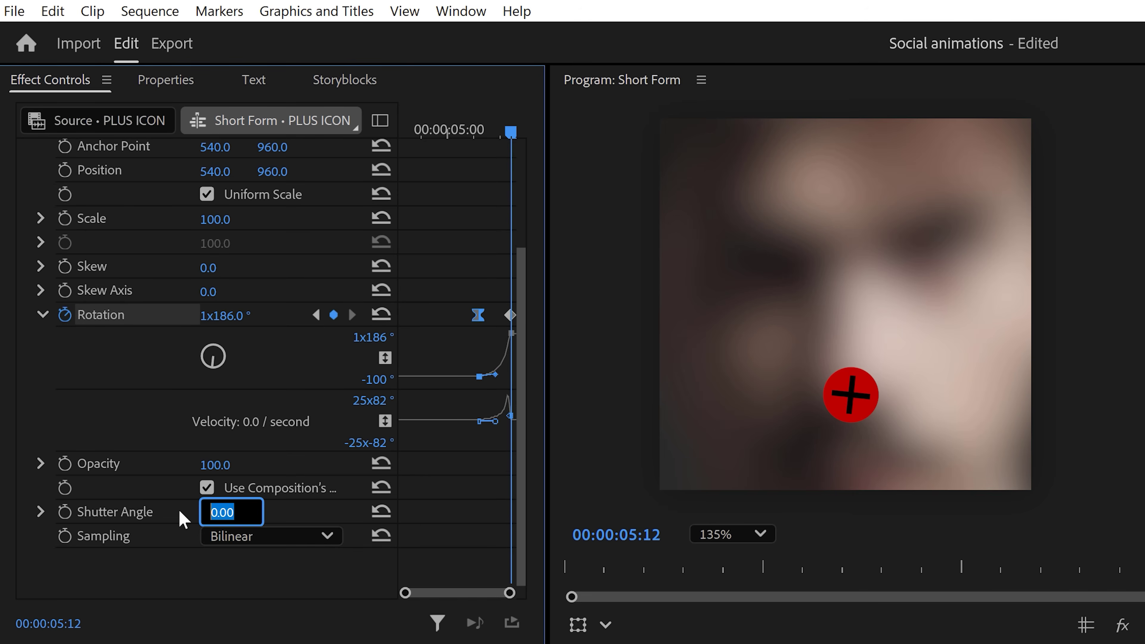
type("180")
key("Return")
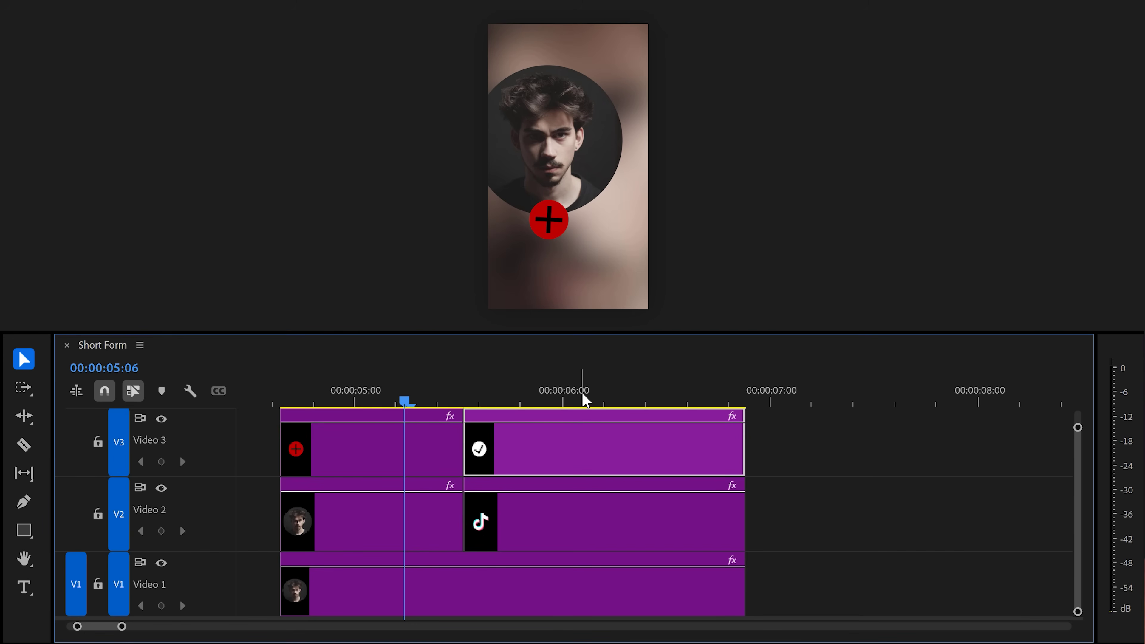
Keyframe the check icon's Rotation from -2x-6° at 05:13 to 0° at 06:01, easing the velocity curve.
left_click(581, 400)
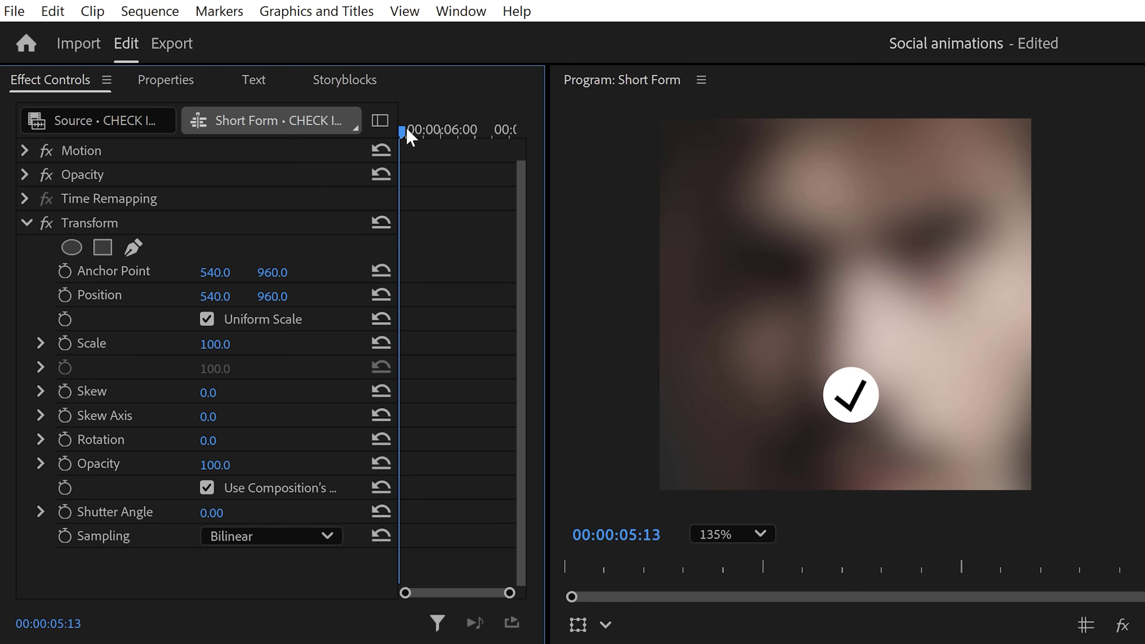
mouse_move(410, 135)
left_mouse_down()
mouse_move(447, 135)
mouse_move(401, 131)
left_mouse_up()
left_click(64, 439)
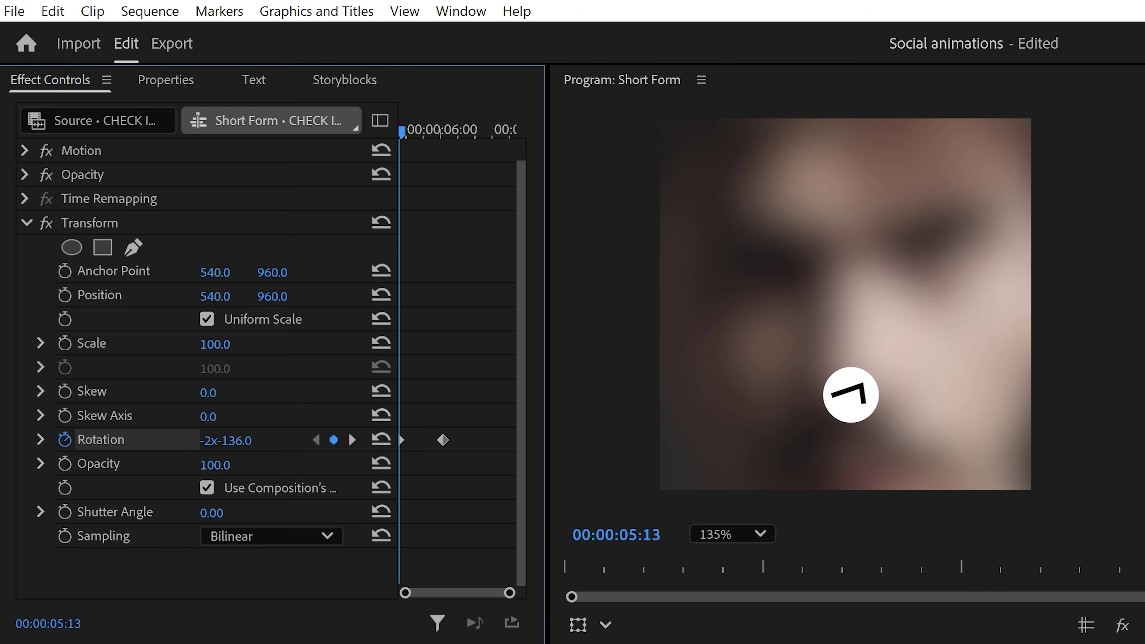
left_click(40, 439)
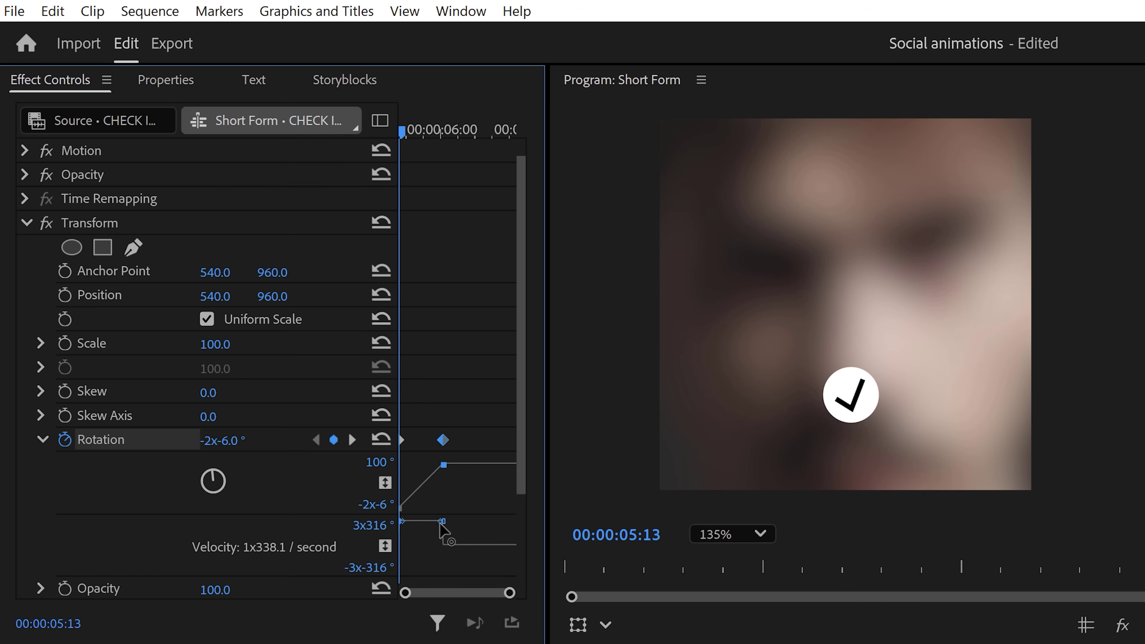
left_click_drag(419, 546, 419, 557)
left_click_drag(524, 429, 522, 532)
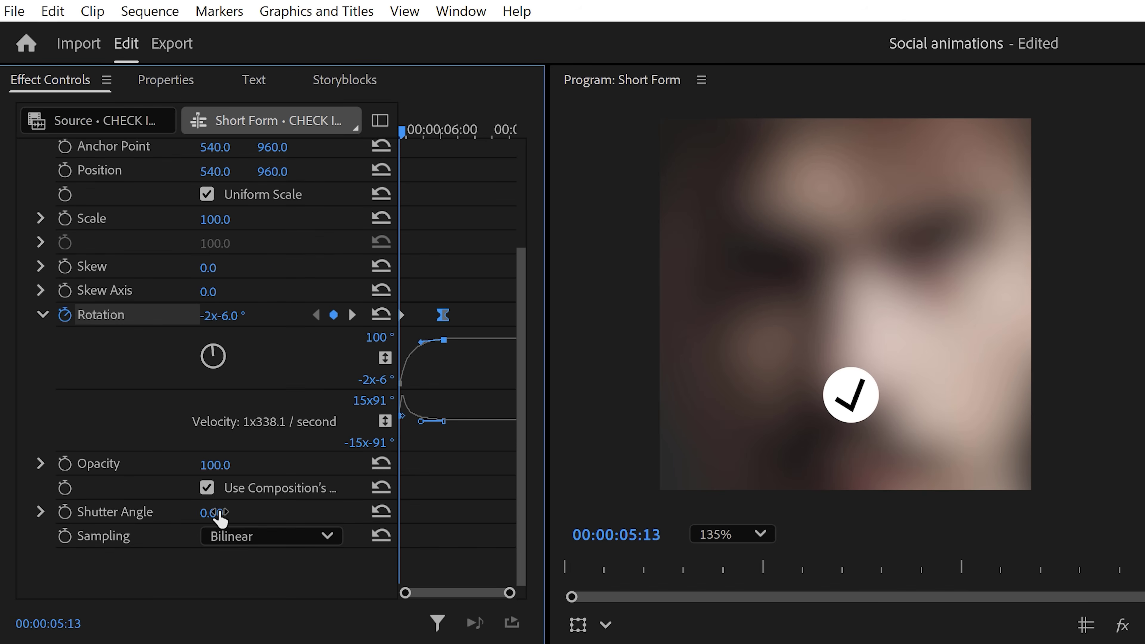